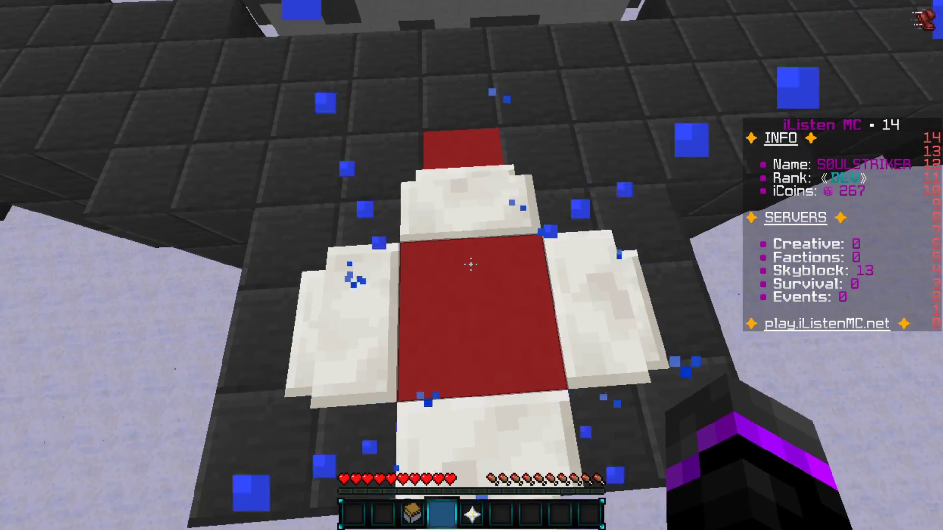
Raise the player one block above the pedestal's red centre with /up 1 and check the position in third-person view.
{"action": "type", "text": "/up 1"}
{"action": "key", "text": "Return"}
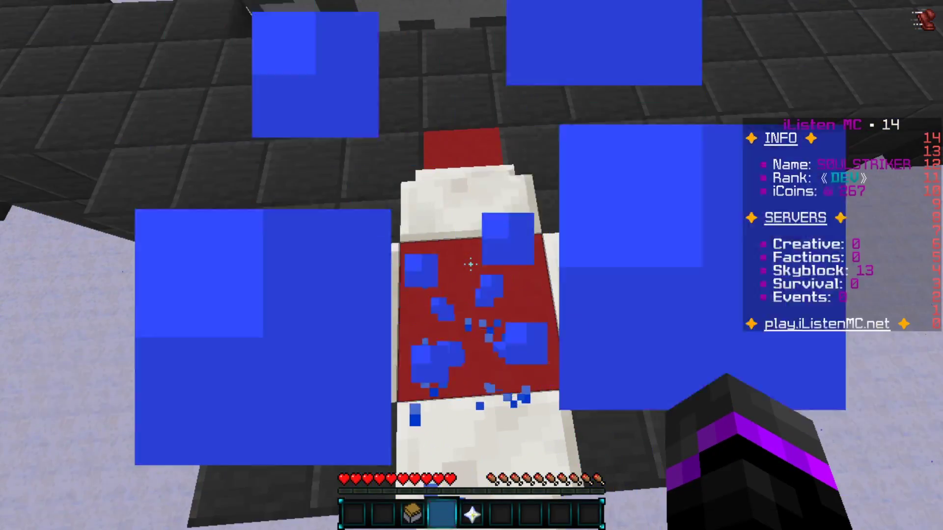
{"action": "key", "text": "F5"}
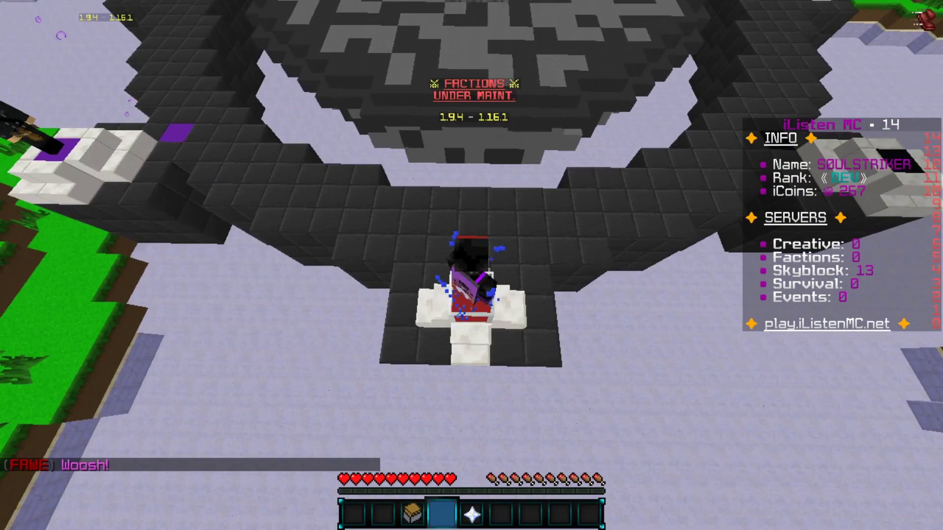
{"action": "key", "text": "F5"}
{"action": "type", "text": "/up 1"}
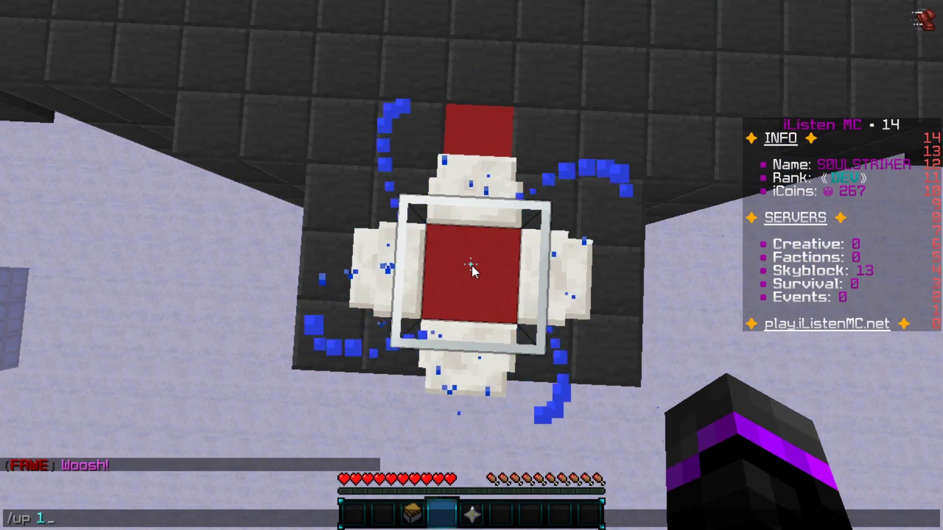
{"action": "key", "text": "Return"}
{"action": "key", "text": "F5"}
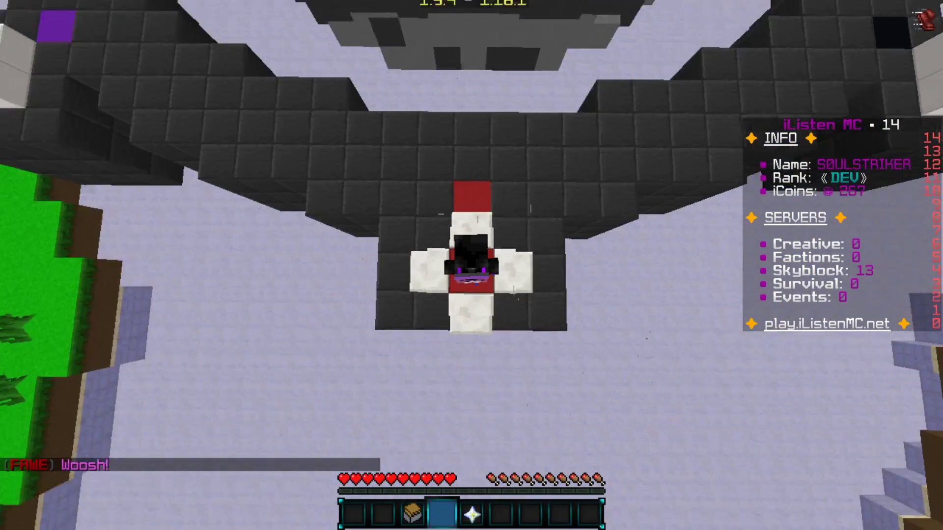
Create an NPC named fac on the pedestal with /npc create and return to first-person view.
{"action": "key", "text": "slash"}
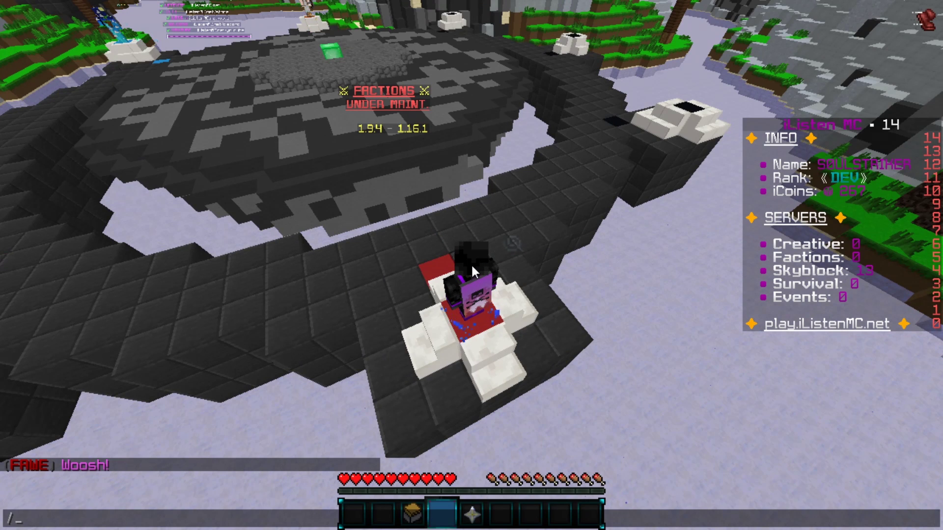
{"action": "type", "text": "npc create "}
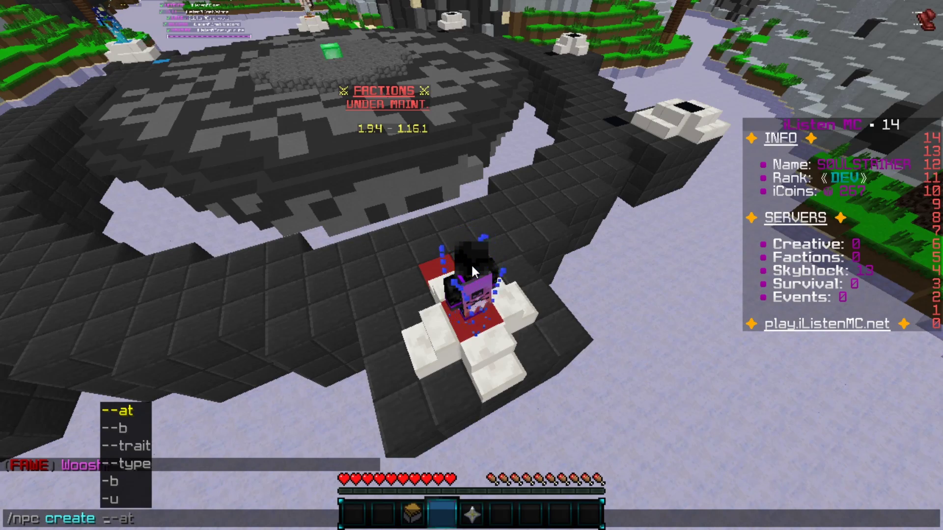
{"action": "type", "text": "fac"}
{"action": "key", "text": "Return"}
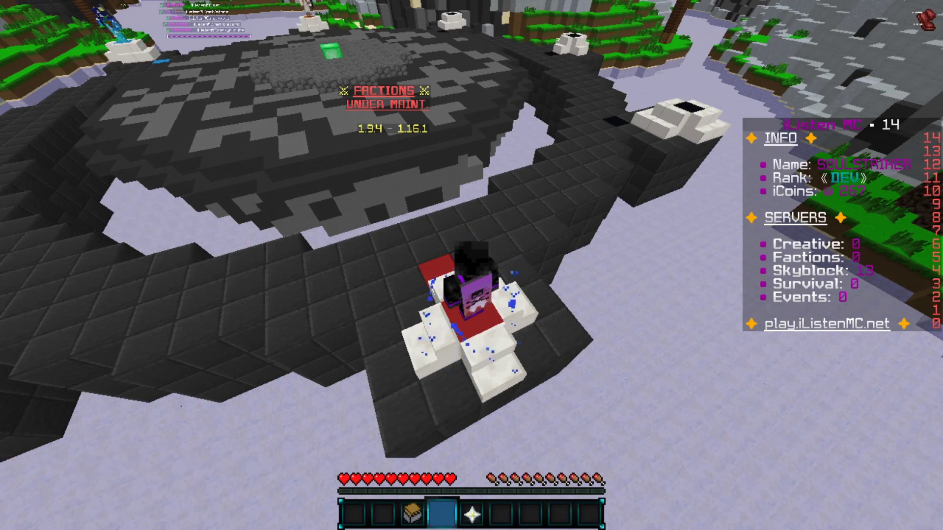
{"action": "key", "text": "F5"}
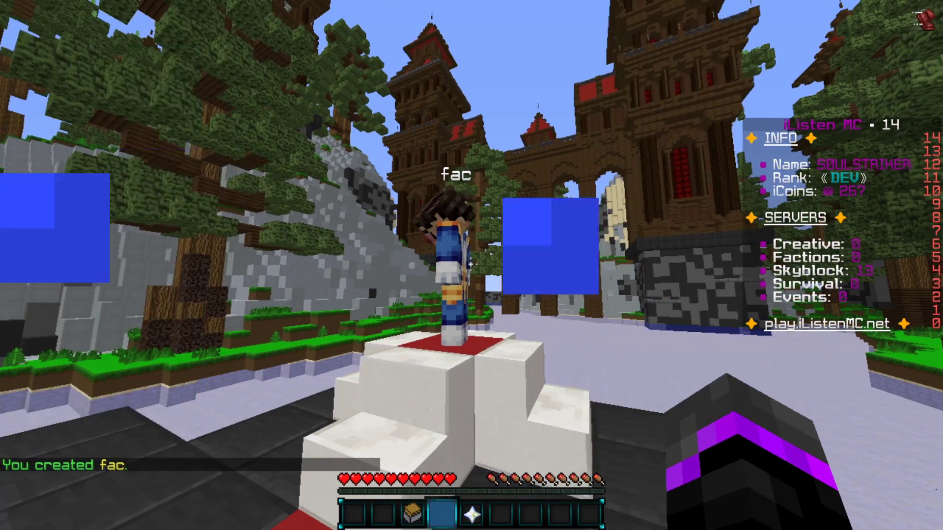
Examine the fac NPC on its pedestal from several sides and distances.
{"action": "key", "text": "w"}
{"action": "key", "text": "a"}
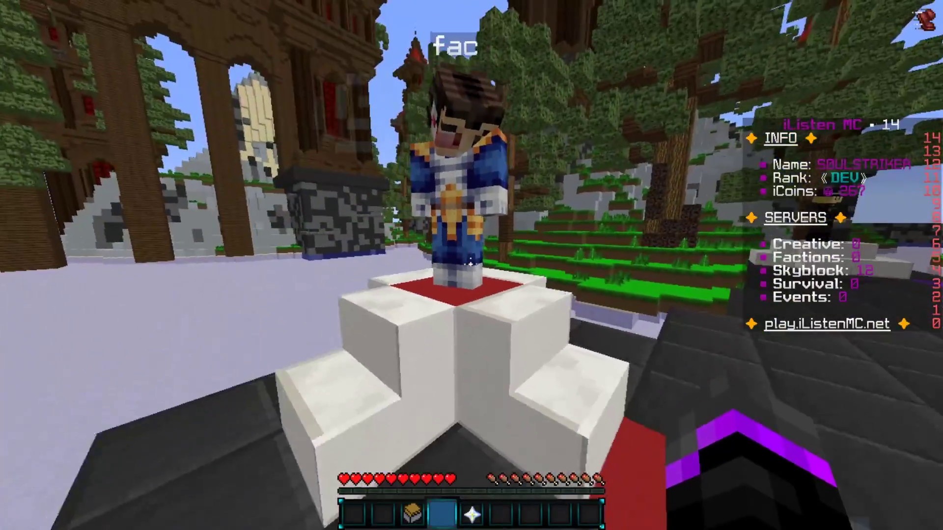
{"action": "key", "text": "s"}
{"action": "key", "text": "w"}
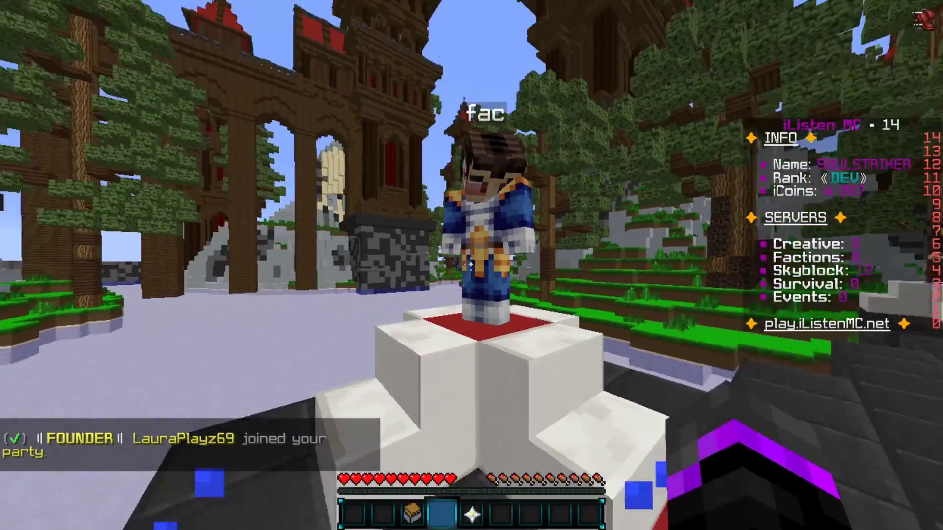
{"action": "key", "text": "w"}
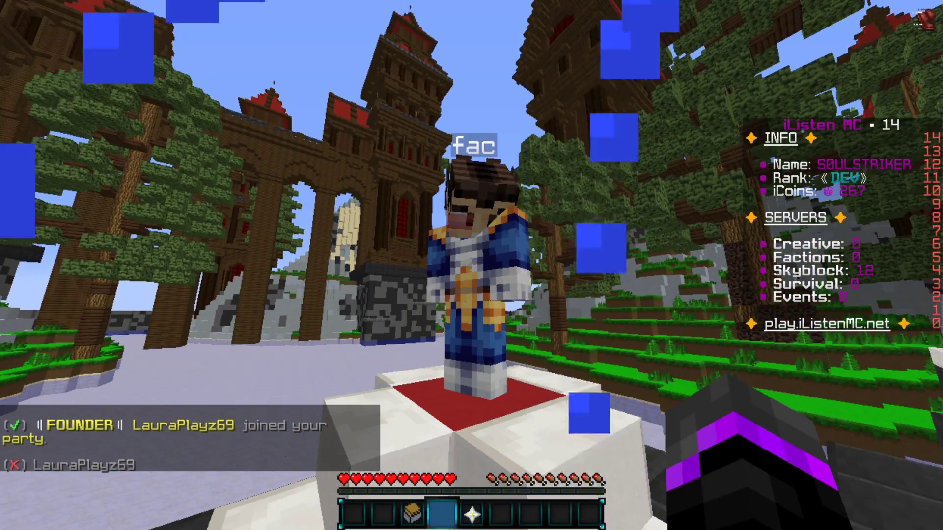
{"action": "key", "text": "s"}
{"action": "key", "text": "w"}
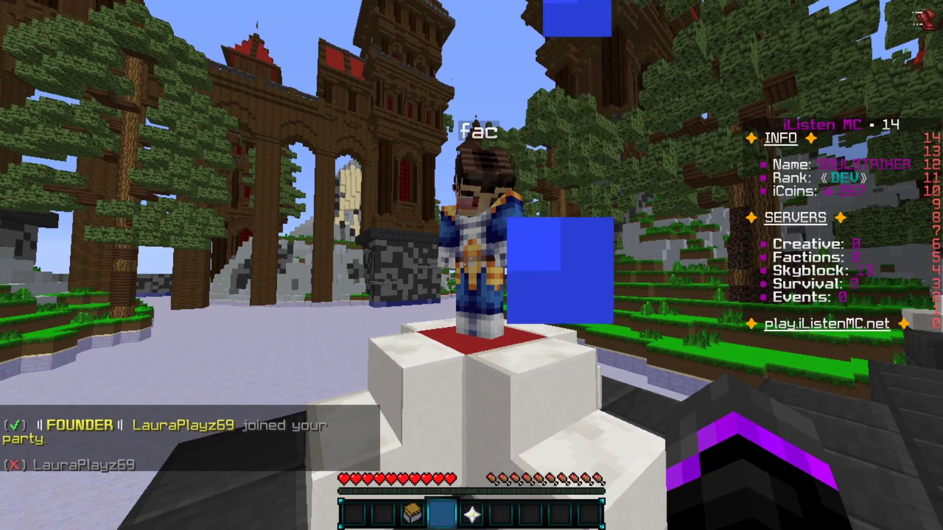
{"action": "key", "text": "w"}
Make the fac NPC face nearby players with /npc lookclose and walk around it to check the rotation.
{"action": "key", "text": "slash"}
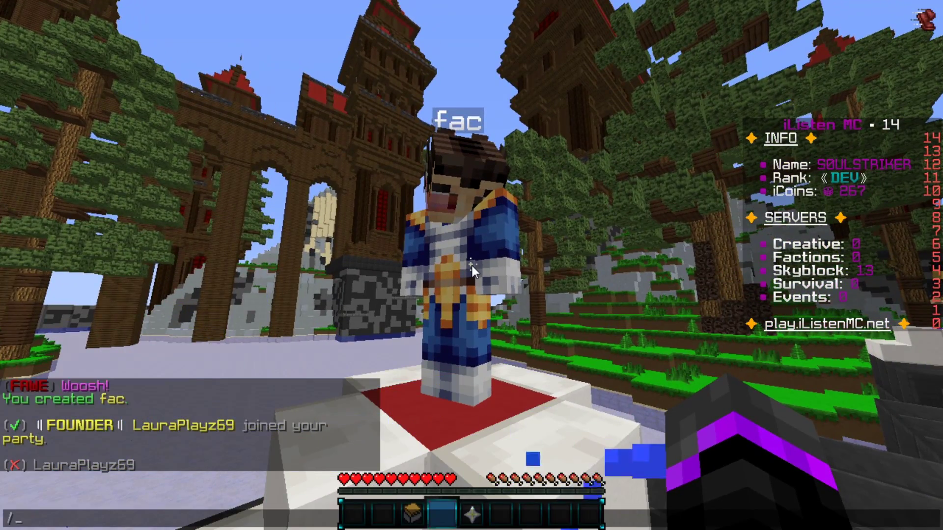
{"action": "type", "text": "npc lookclose"}
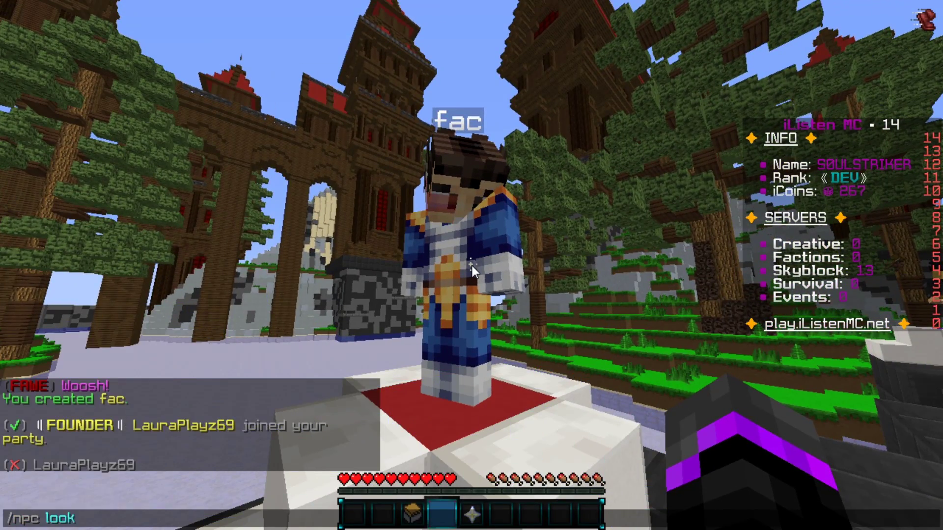
{"action": "key", "text": "Return"}
{"action": "key", "text": "s"}
{"action": "key", "text": "d"}
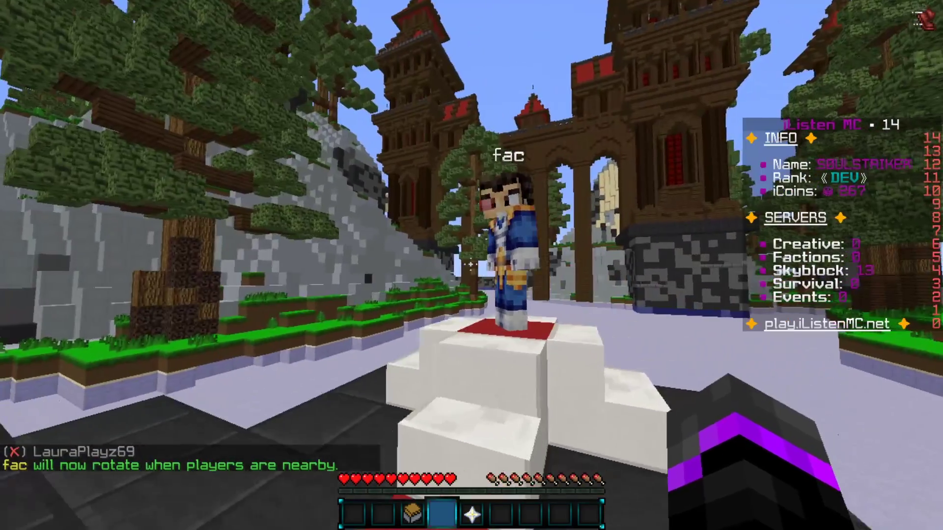
{"action": "key", "text": "a"}
{"action": "key", "text": "d"}
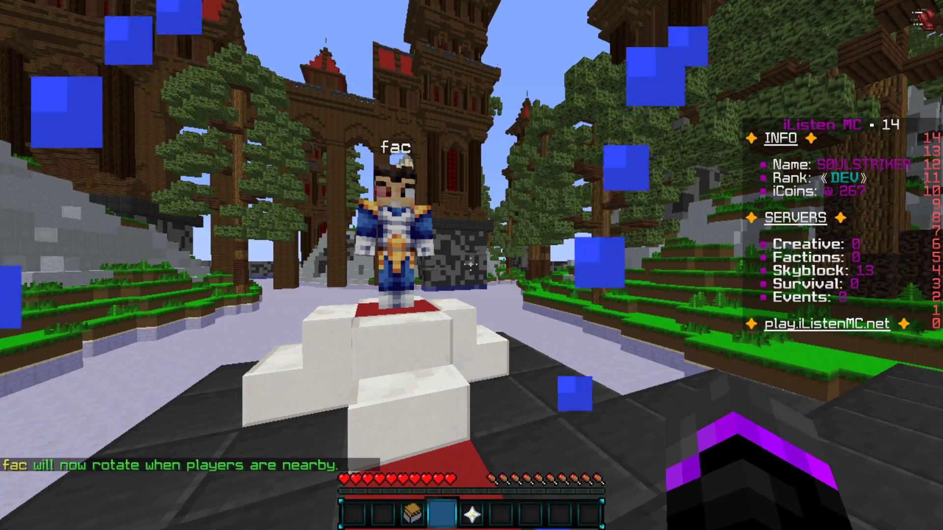
{"action": "key", "text": "w"}
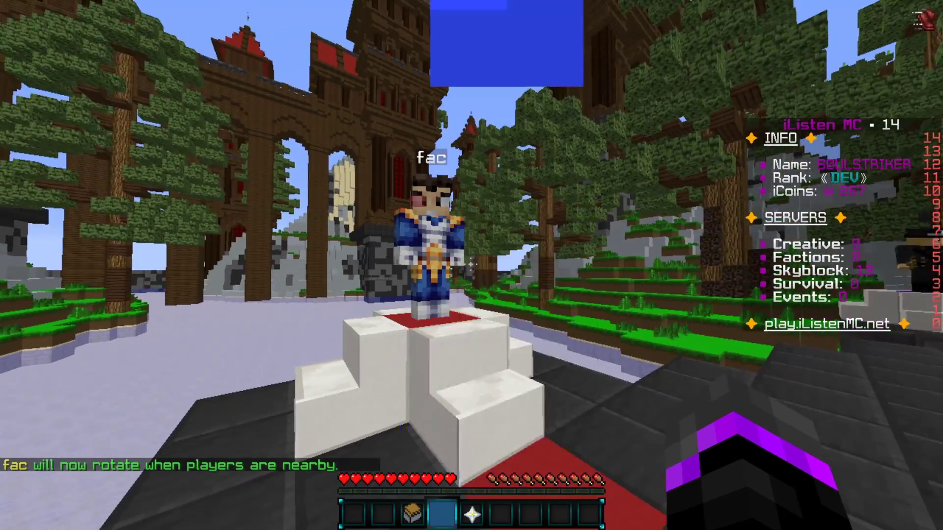
Create a second NPC named fac2 on the dark walkway near the pedestal and walk up to it.
{"action": "key", "text": "w"}
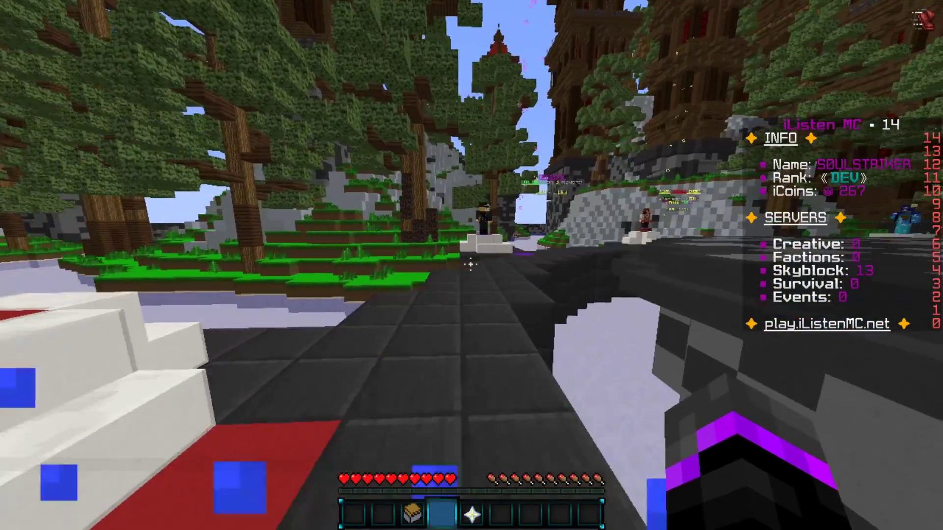
{"action": "key", "text": "t"}
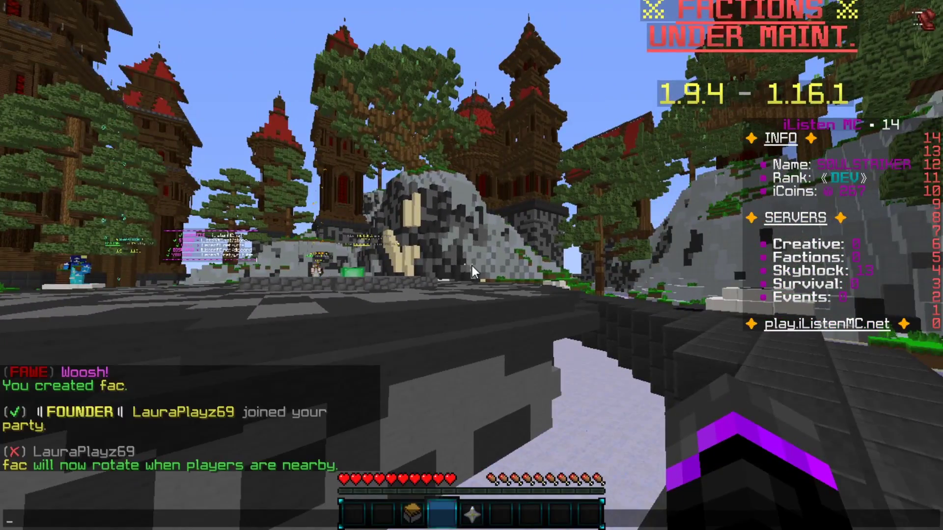
{"action": "key", "text": "Up"}
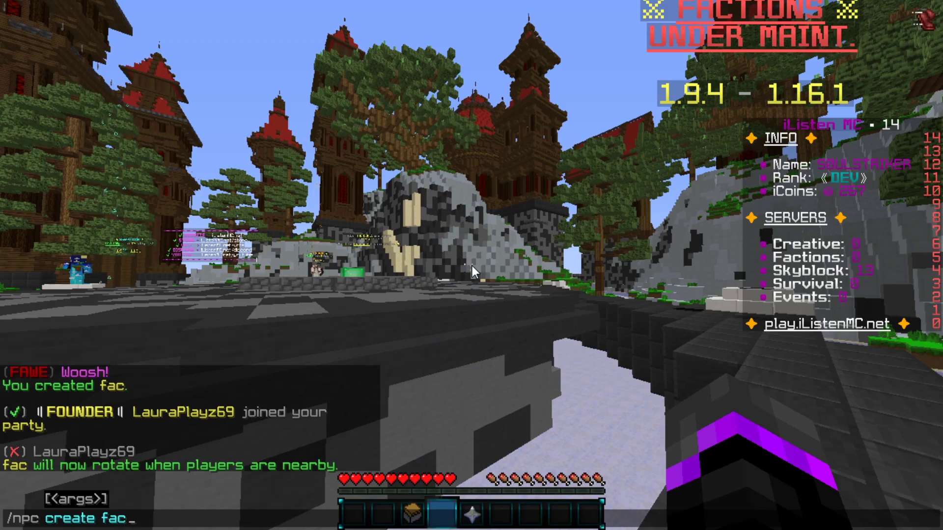
{"action": "type", "text": "2"}
{"action": "key", "text": "Return"}
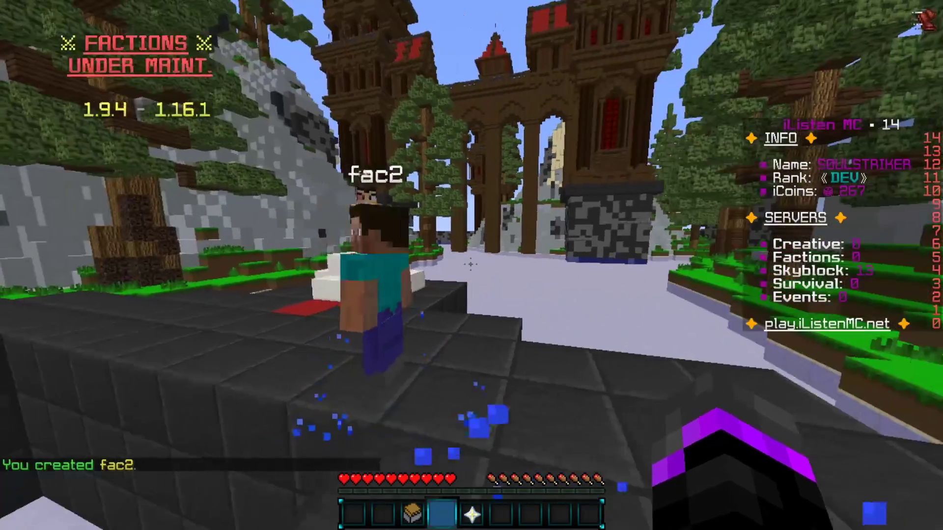
{"action": "key", "text": "a"}
{"action": "key", "text": "s"}
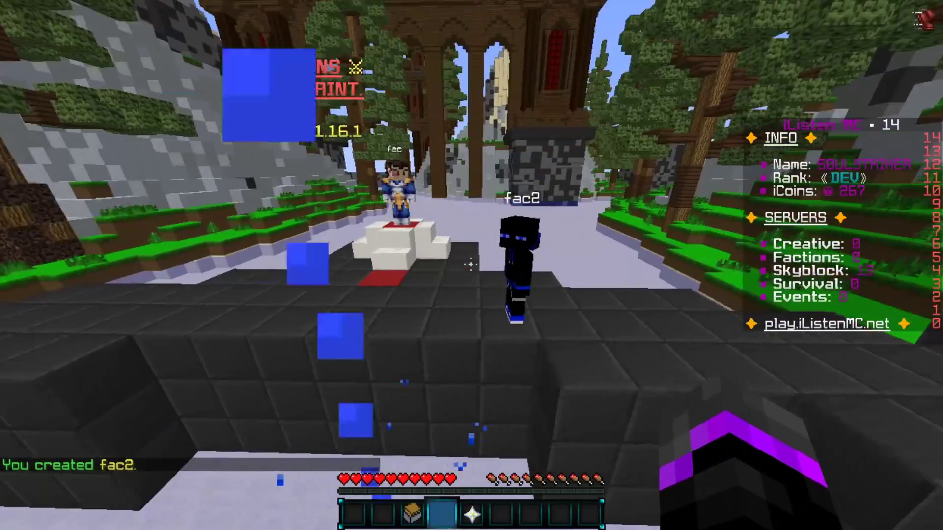
{"action": "key", "text": "w"}
{"action": "key", "text": "d"}
{"action": "type", "text": "as"}
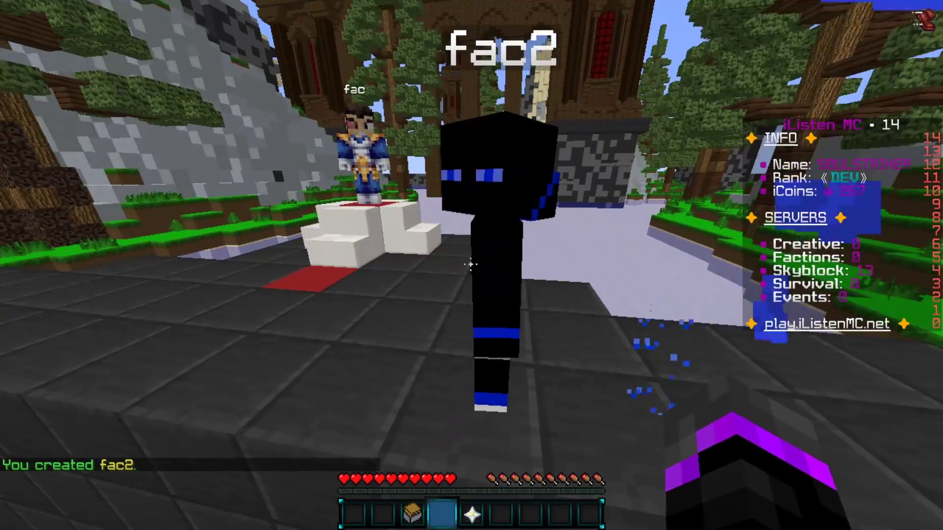
{"action": "type", "text": "/npc2"}
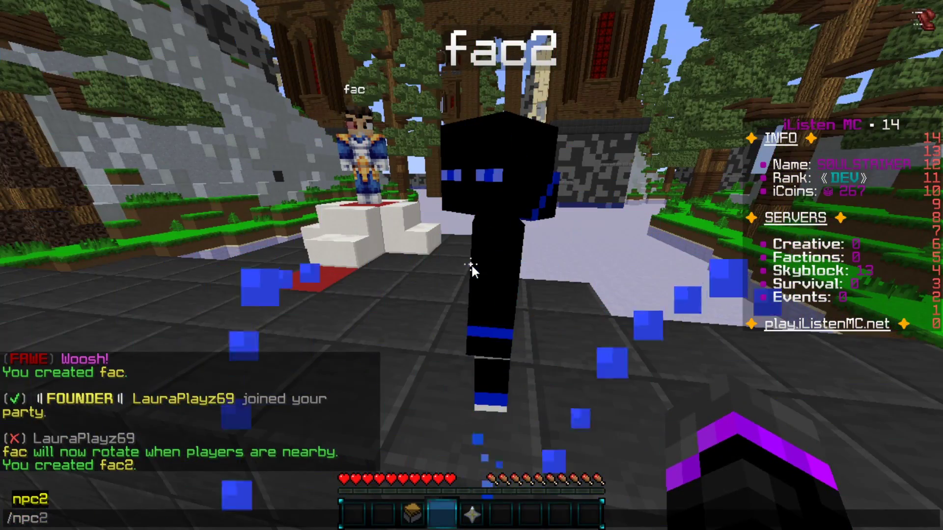
{"action": "key", "text": "Escape"}
{"action": "key", "text": "Escape"}
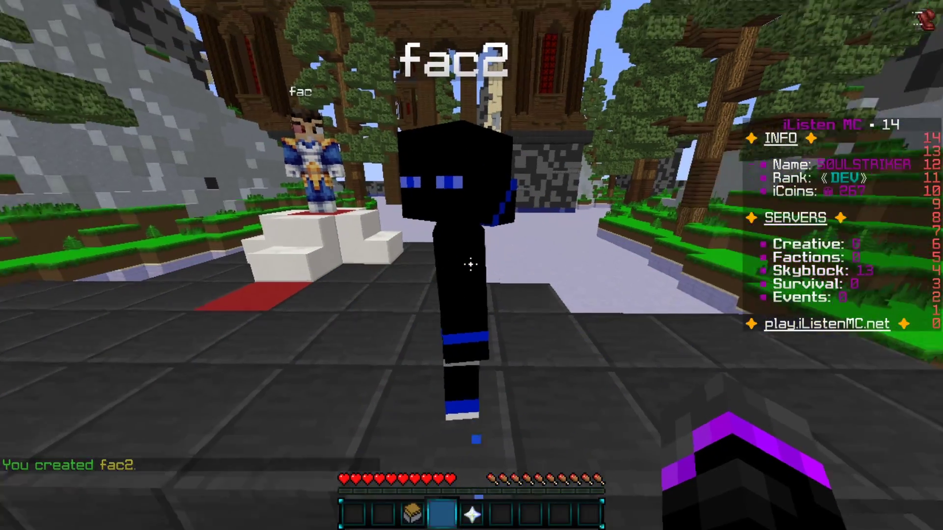
Select the fac2 NPC with /npc sel while standing close to it.
{"action": "type", "text": "w/npc sel"}
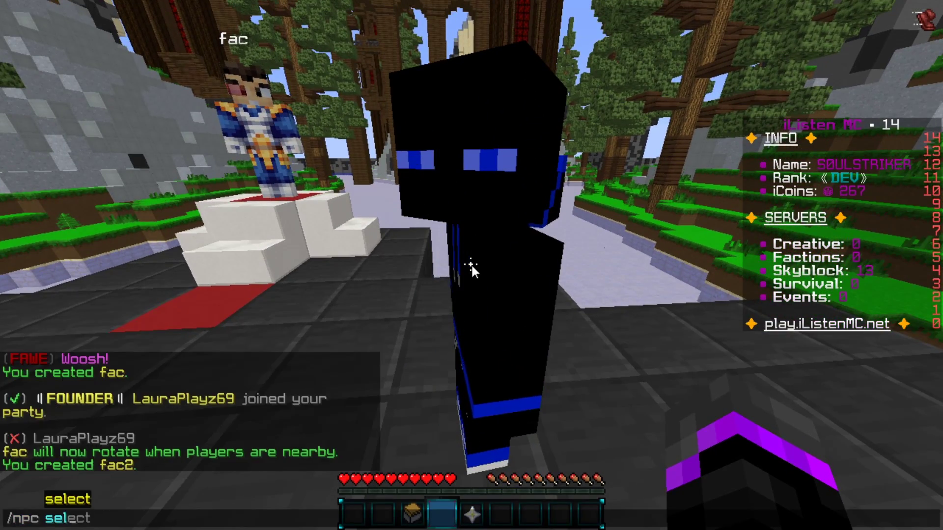
{"action": "key", "text": "Return"}
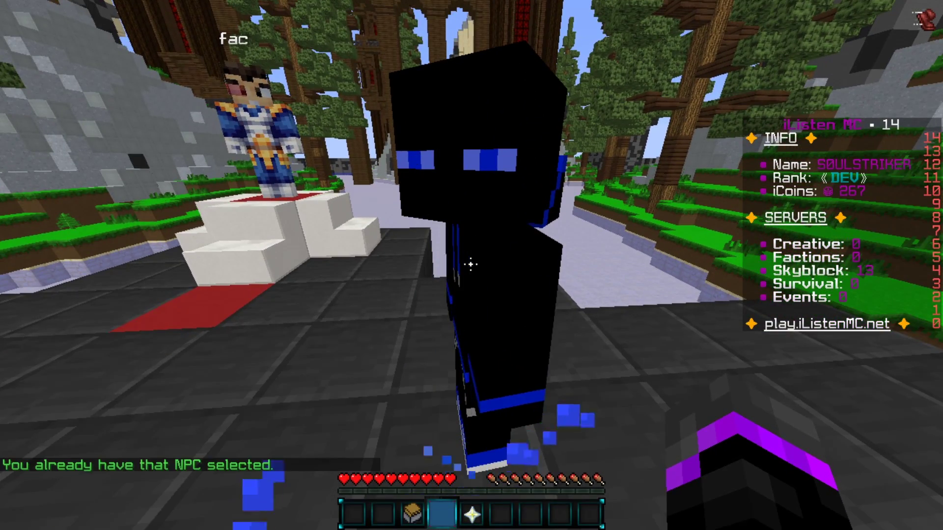
{"action": "key", "text": "s"}
{"action": "key", "text": "w"}
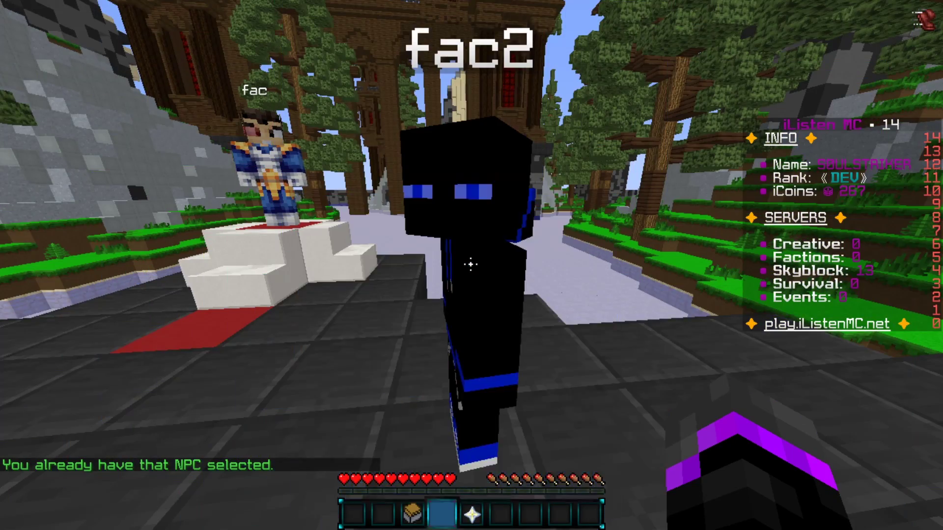
Delete the selected fac2 NPC with /npc remove.
{"action": "type", "text": "/npc remove"}
{"action": "key", "text": "Return"}
{"action": "key", "text": "s"}
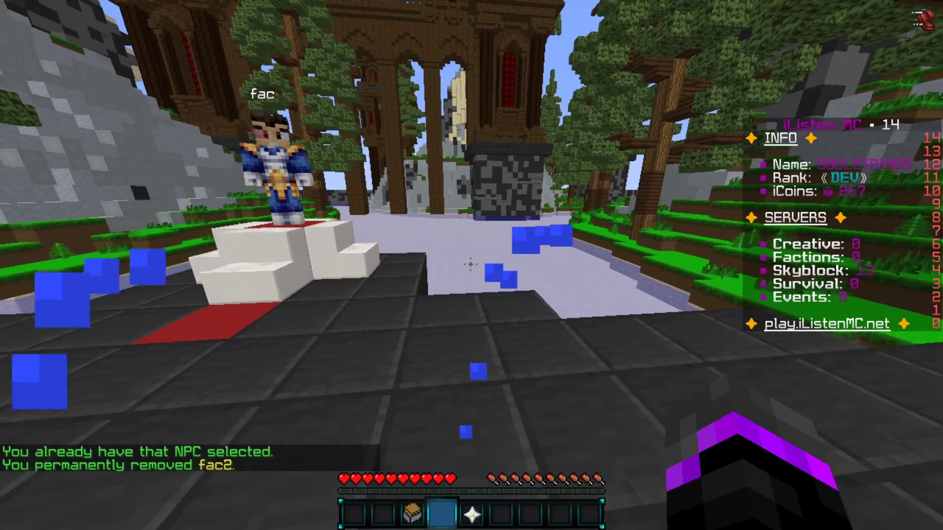
{"action": "key", "text": "w"}
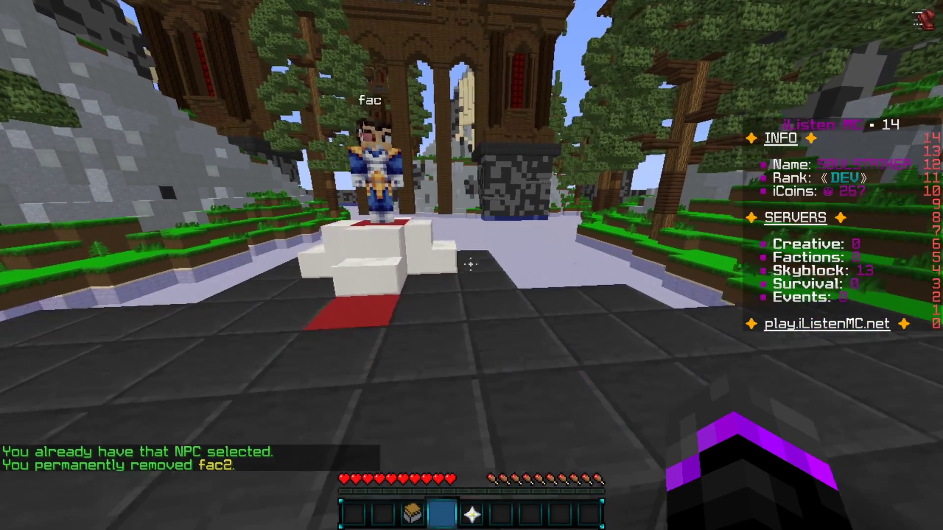
Walk back to the pedestal and select the fac NPC with /npc sel.
{"action": "key", "text": "w"}
{"action": "key", "text": "space"}
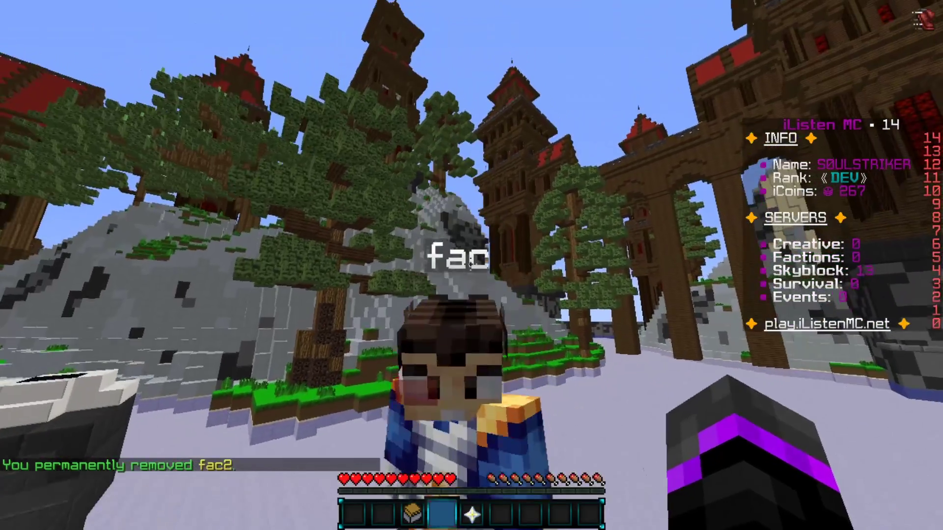
{"action": "key", "text": "s"}
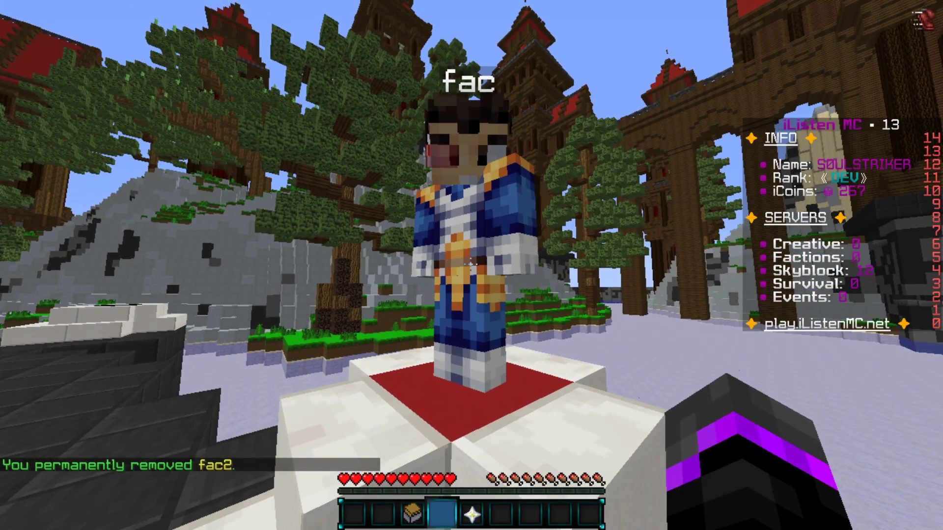
{"action": "key", "text": "slash"}
{"action": "type", "text": "npc sel"}
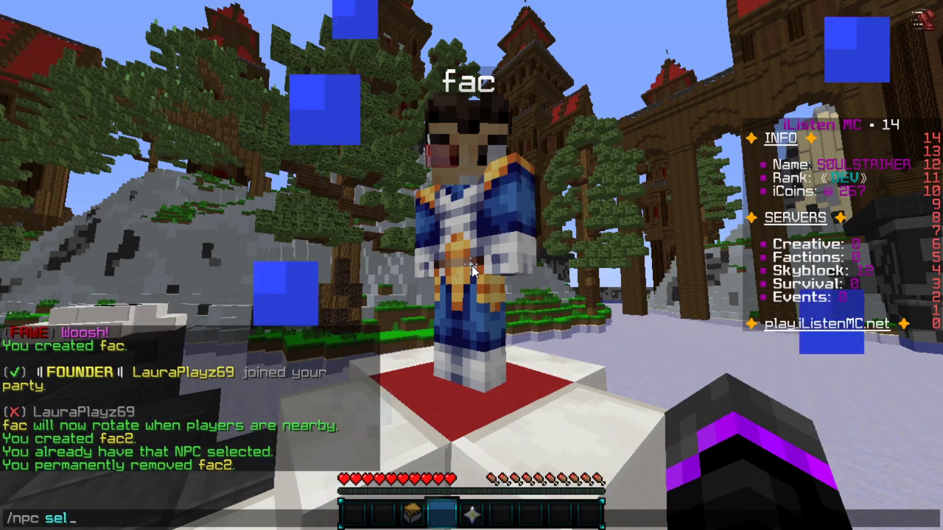
{"action": "key", "text": "Return"}
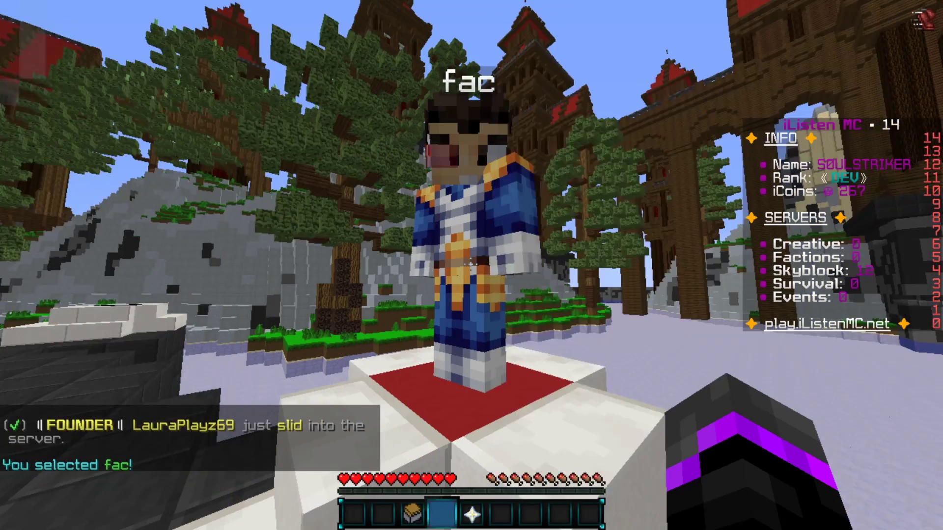
{"action": "key", "text": "s"}
{"action": "key", "text": "t"}
{"action": "key", "text": "Escape"}
{"action": "key", "text": "w"}
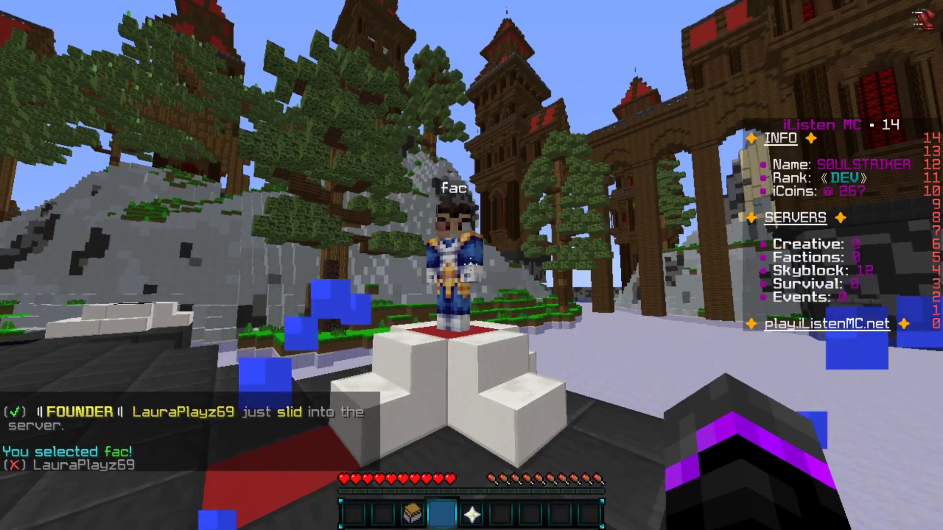
Rename the selected fac NPC to bold red FACTIONS with /npc rename &c&lFACTIONS.
{"action": "key", "text": "slash"}
{"action": "type", "text": "npc "}
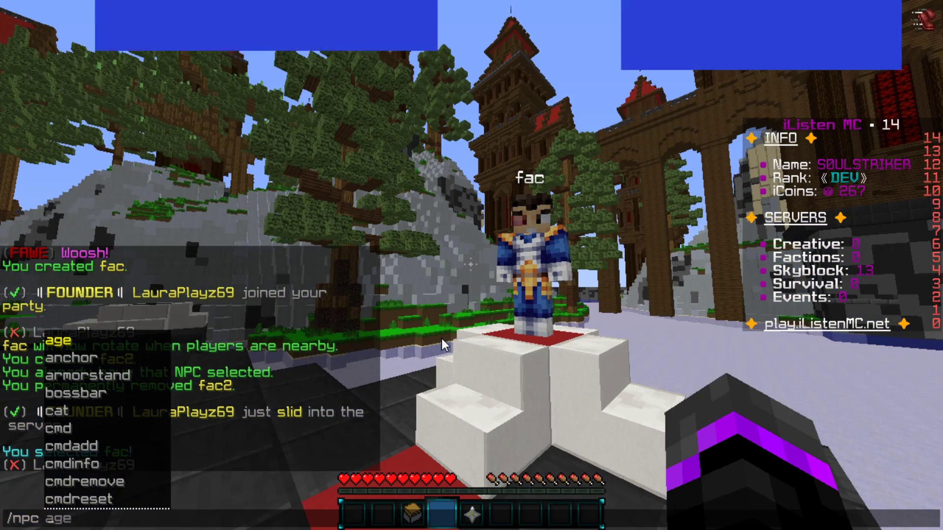
{"action": "type", "text": "rename"}
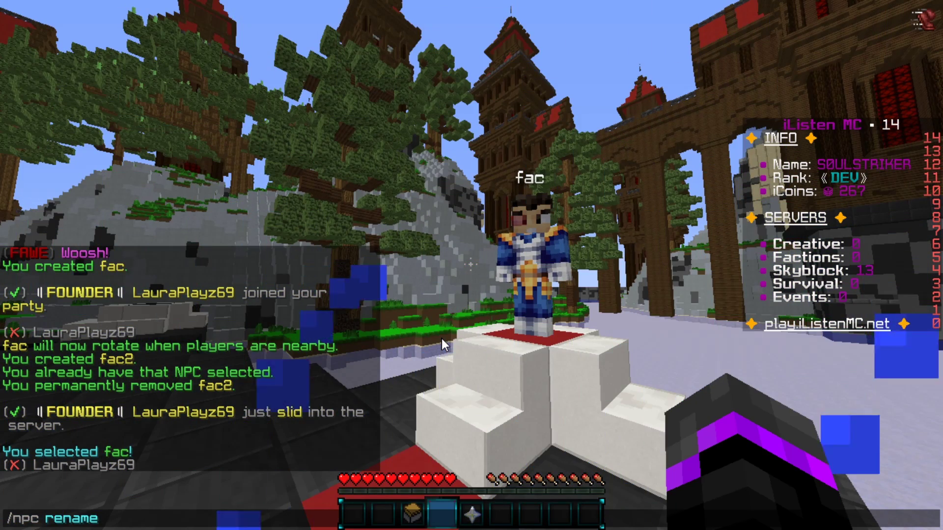
{"action": "type", "text": " &c&lF"}
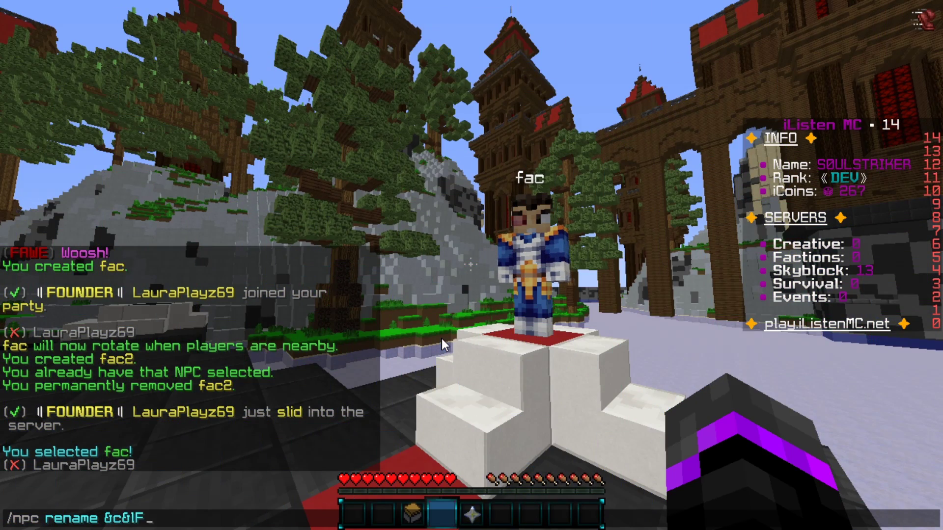
{"action": "type", "text": "ACTIONS"}
{"action": "key", "text": "Return"}
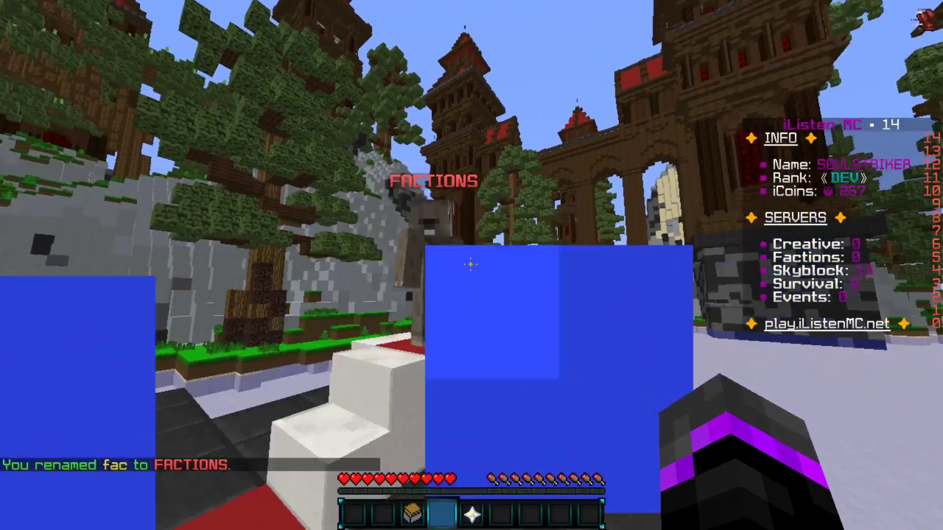
Walk around the pedestal and examine the renamed NPC from several sides, including in third-person view.
{"action": "key", "text": "w"}
{"action": "key", "text": "c"}
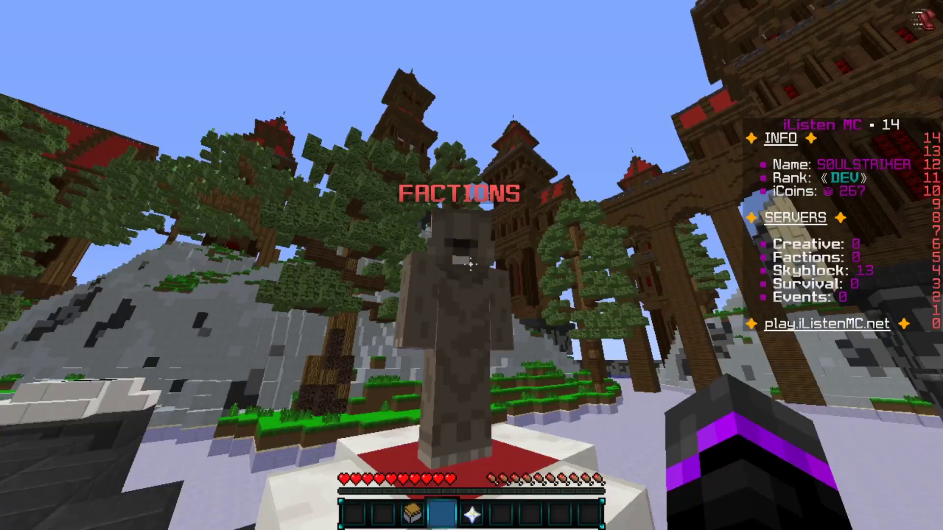
{"action": "key", "text": "w"}
{"action": "key", "text": "a"}
{"action": "key", "text": "d"}
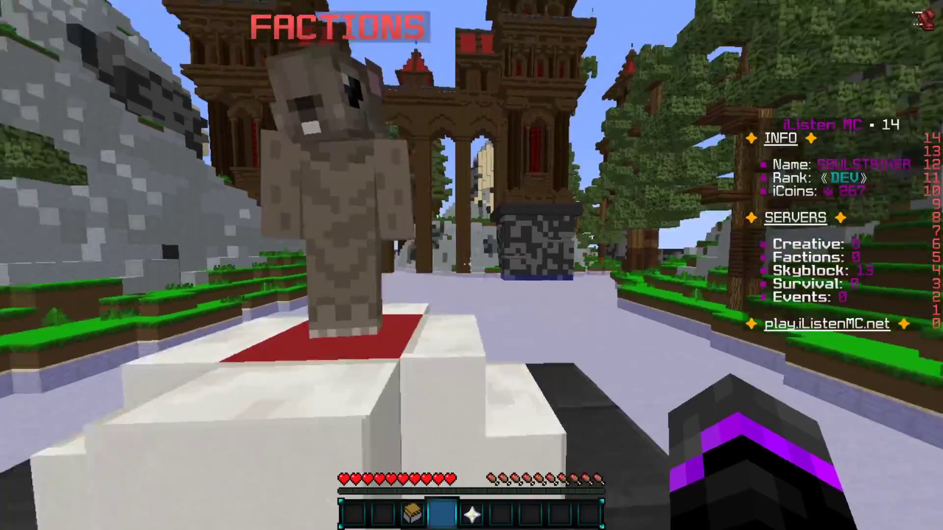
{"action": "key", "text": "space"}
{"action": "key", "text": "d"}
{"action": "key", "text": "s"}
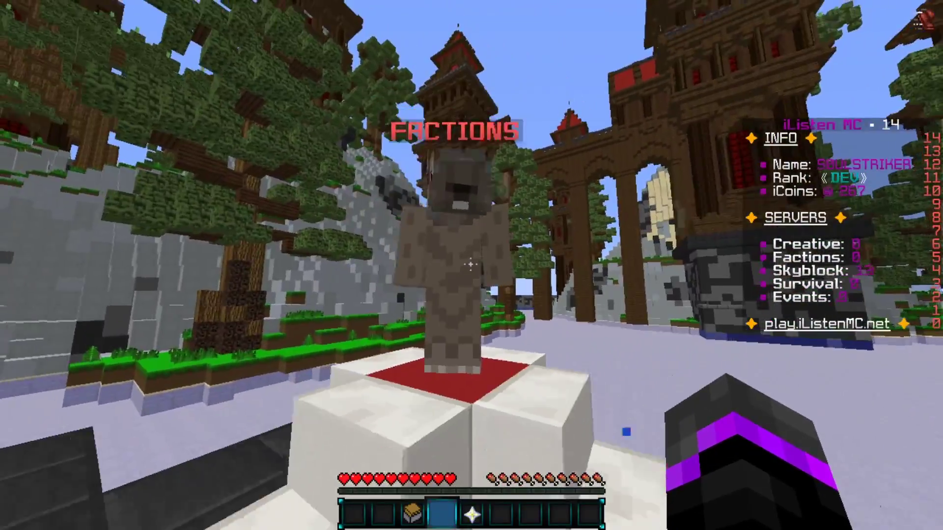
{"action": "key", "text": "w"}
{"action": "key", "text": "F5"}
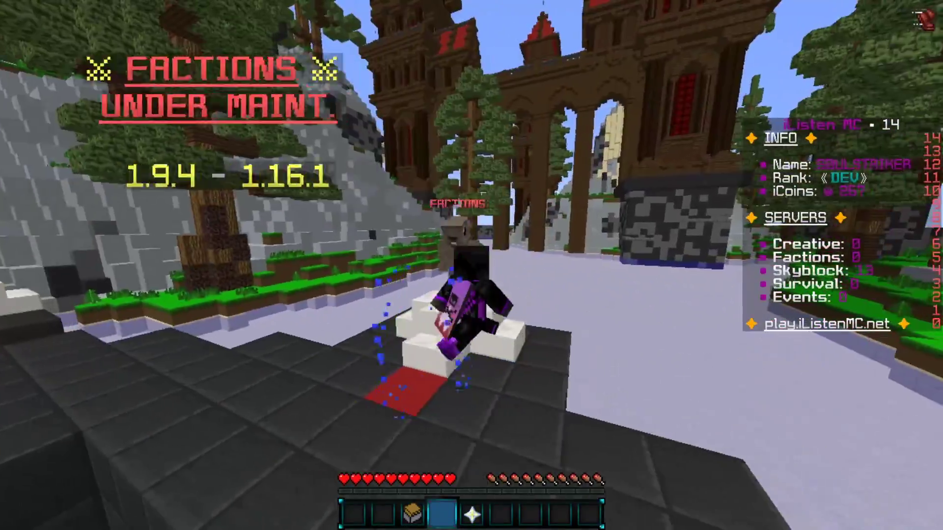
{"action": "key", "text": "d"}
{"action": "key", "text": "F5"}
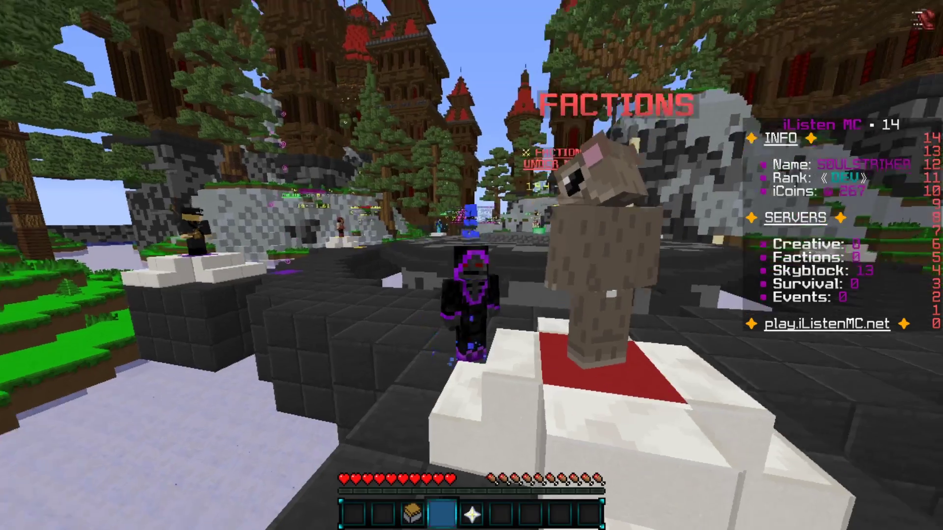
{"action": "key", "text": "F5"}
{"action": "key", "text": "s"}
{"action": "key", "text": "w"}
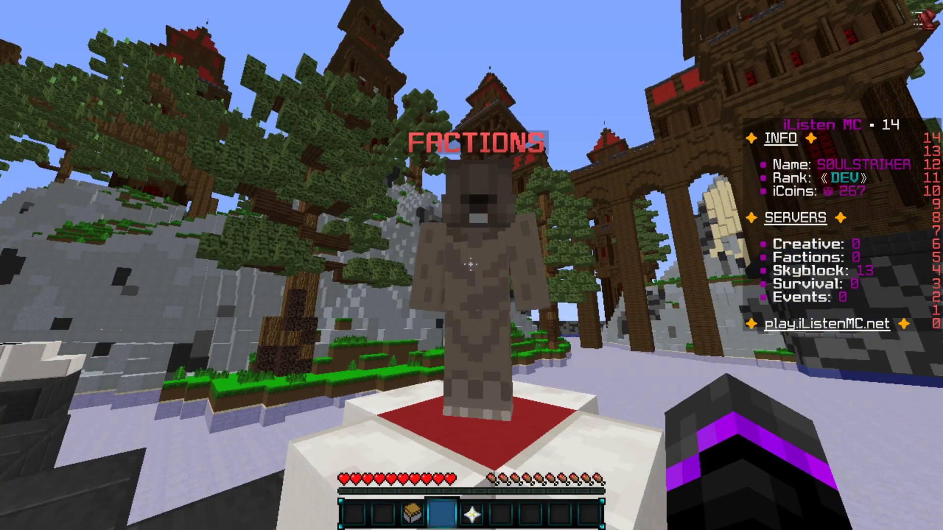
{"action": "key", "text": "s"}
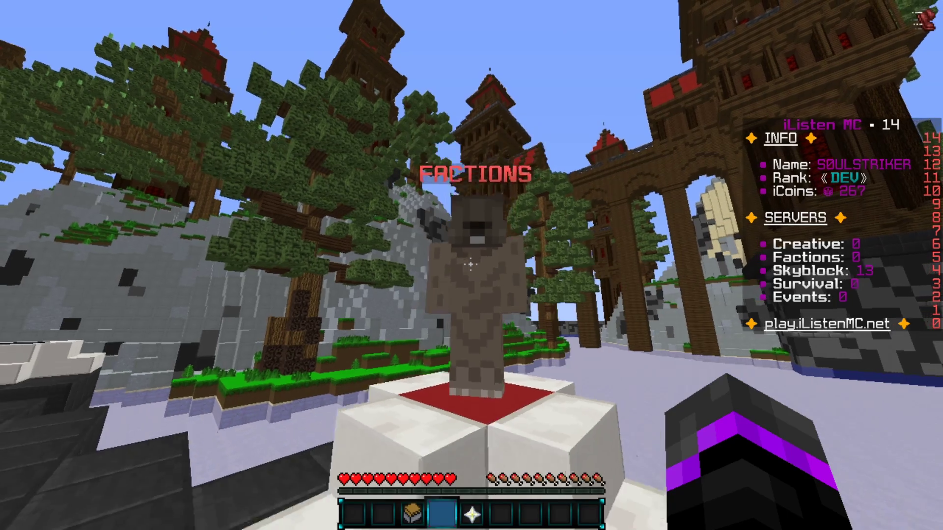
Set the FACTIONS NPC's skin to the player's own username with /npc skin.
{"action": "key", "text": "w"}
{"action": "key", "text": "slash"}
{"action": "type", "text": "npc2"}
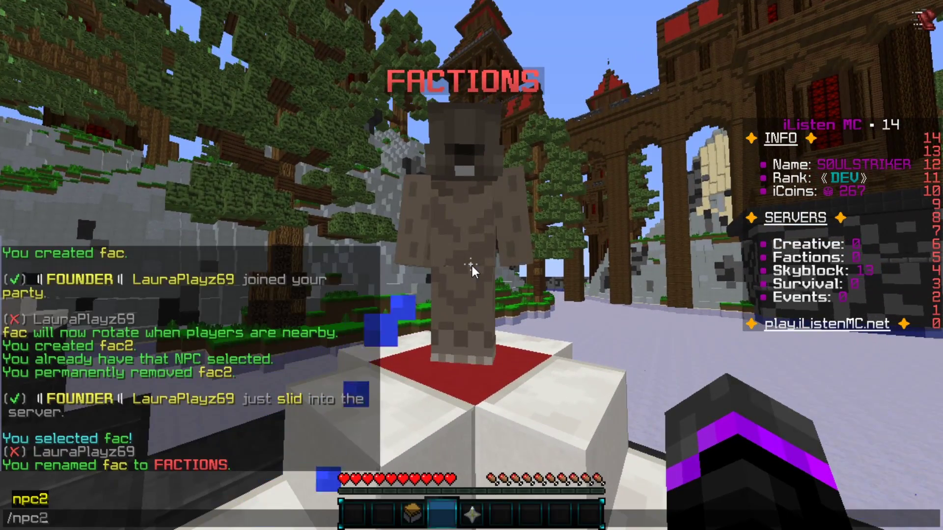
{"action": "key", "text": "BackSpace"}
{"action": "type", "text": "skin"}
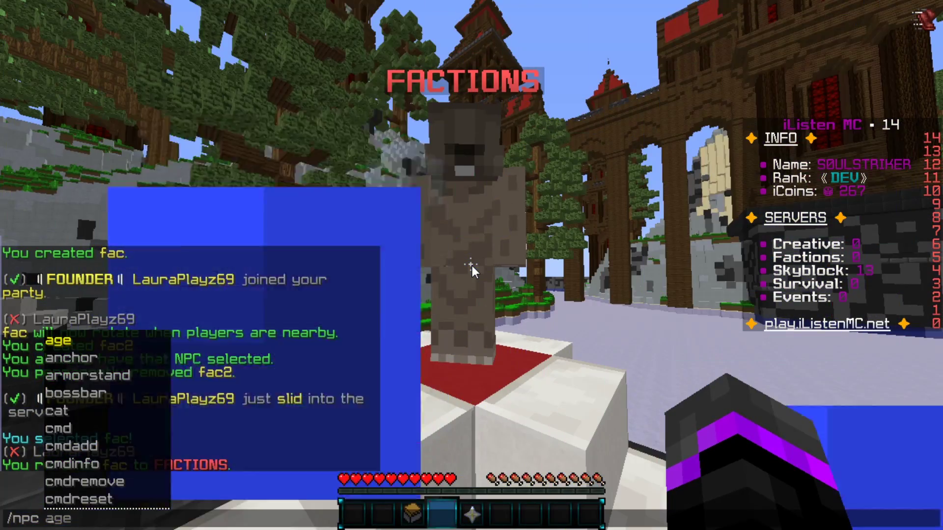
{"action": "type", "text": " s0"}
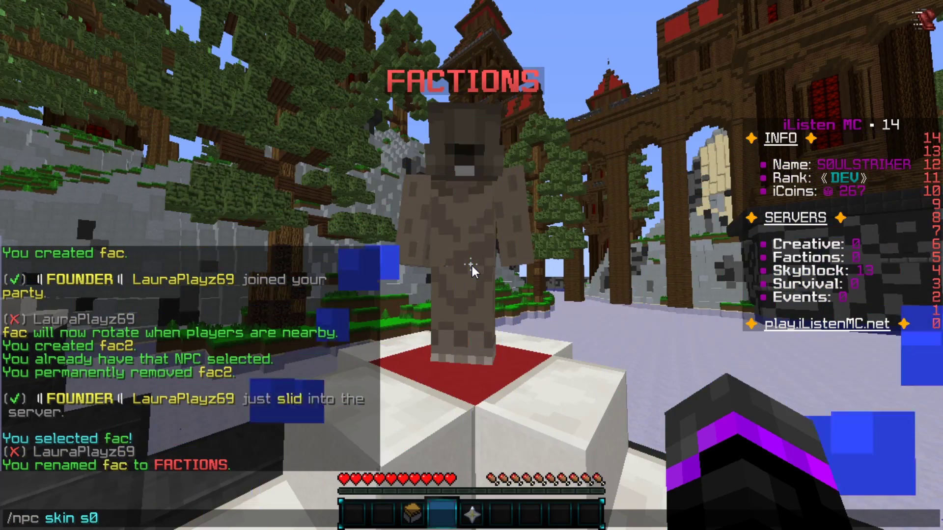
{"action": "type", "text": "ulstriker"}
{"action": "key", "text": "Return"}
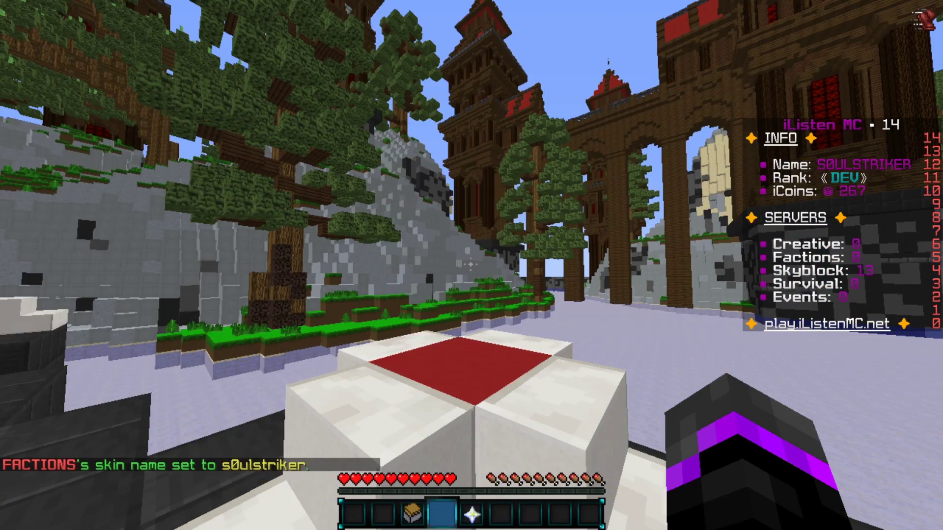
Examine the NPC's skin on the pedestal up close and compare it with the player's own character in third-person view.
{"action": "key", "text": "d"}
{"action": "key", "text": "a"}
{"action": "key", "text": "s"}
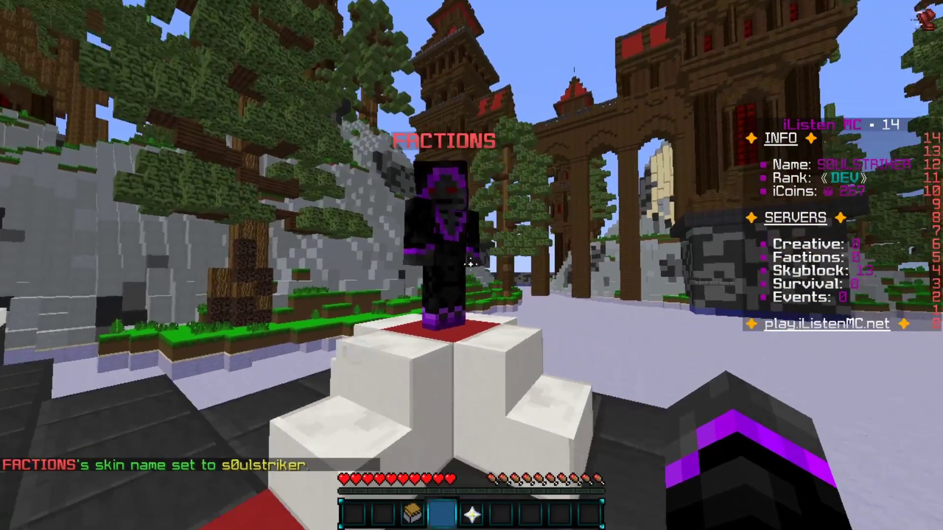
{"action": "key", "text": "w"}
{"action": "key", "text": "space"}
{"action": "key", "text": "F5"}
{"action": "key", "text": "F5"}
{"action": "key", "text": "F5"}
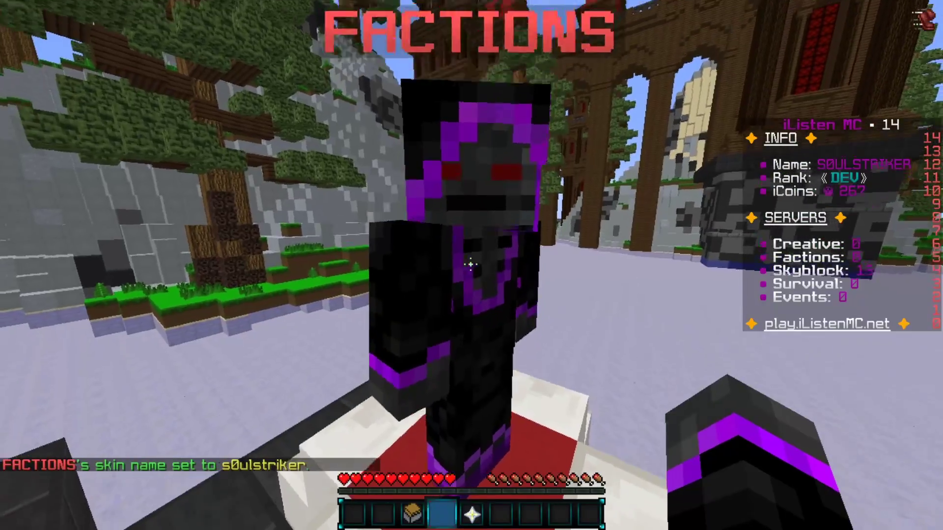
{"action": "key", "text": "s"}
{"action": "key", "text": "s"}
{"action": "key", "text": "w"}
{"action": "key", "text": "space"}
{"action": "key", "text": "s"}
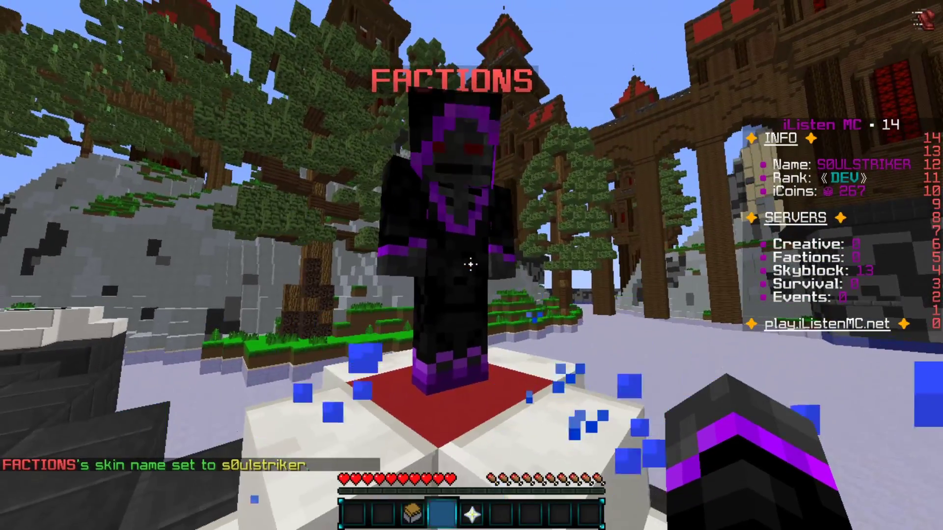
Change the FACTIONS NPC's skin to jeff by reusing the last /npc skin command.
{"action": "key", "text": "t"}
{"action": "key", "text": "Up"}
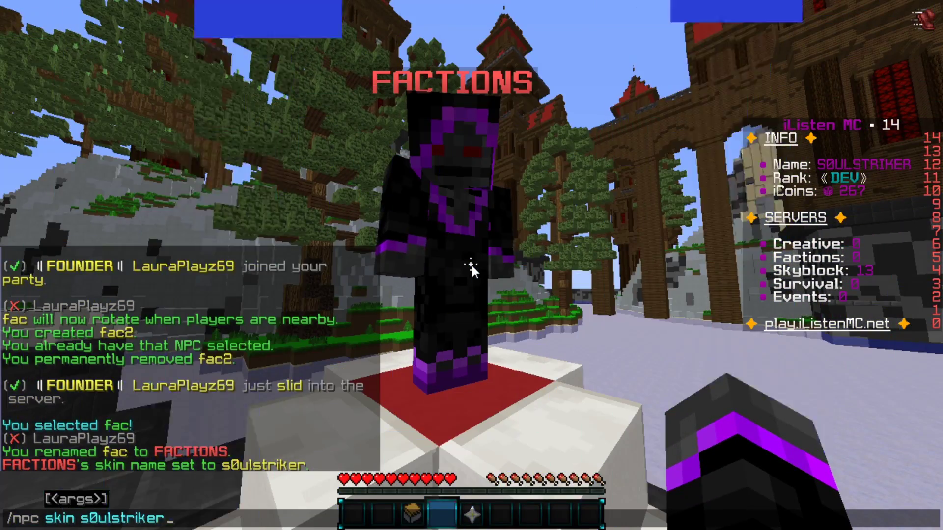
{"action": "key", "text": "BackSpace"}
{"action": "key", "text": "BackSpace"}
{"action": "key", "text": "BackSpace"}
{"action": "key", "text": "BackSpace"}
{"action": "key", "text": "BackSpace"}
{"action": "key", "text": "BackSpace"}
{"action": "key", "text": "BackSpace"}
{"action": "key", "text": "BackSpace"}
{"action": "key", "text": "BackSpace"}
{"action": "key", "text": "BackSpace"}
{"action": "key", "text": "BackSpace"}
{"action": "type", "text": "jeff"}
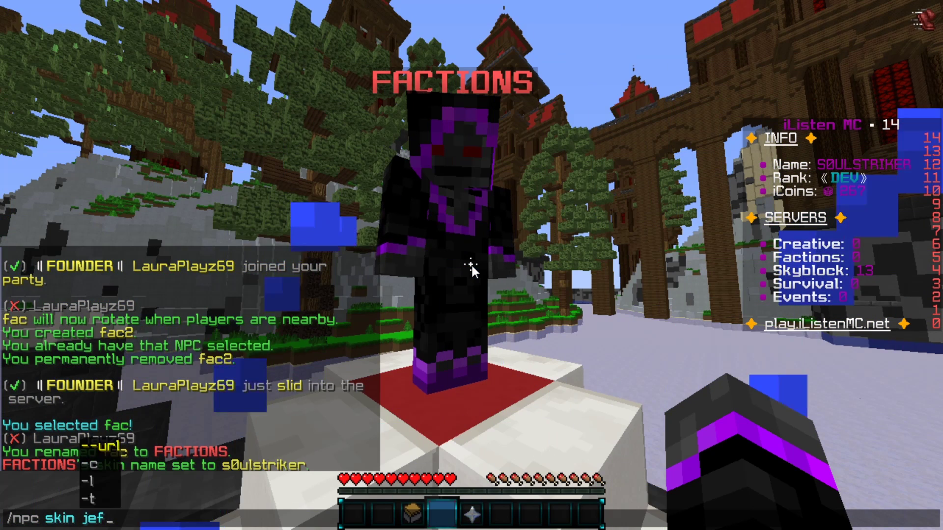
{"action": "key", "text": "Return"}
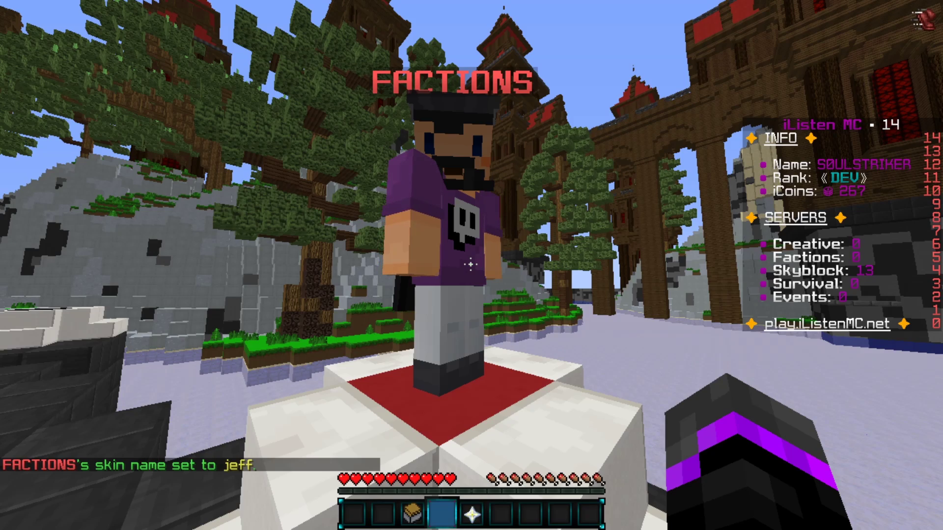
Switch to the MineSkin website in the browser, search its gallery for reaper skins and copy the third one's direct link.
{"action": "key", "text": "t"}
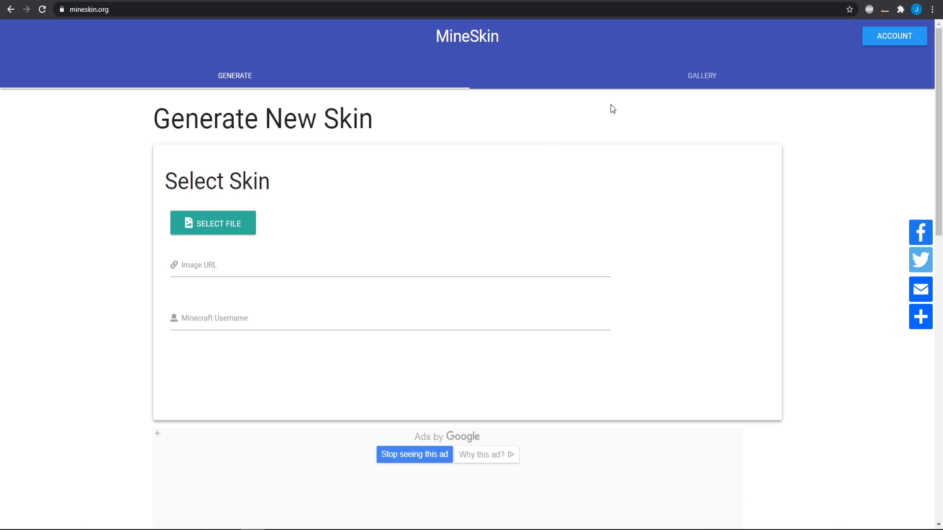
{"action": "left_click", "coordinate": [726, 91]}
{"action": "scroll", "coordinate": [310, 365], "scroll_direction": "down", "scroll_amount": 5}
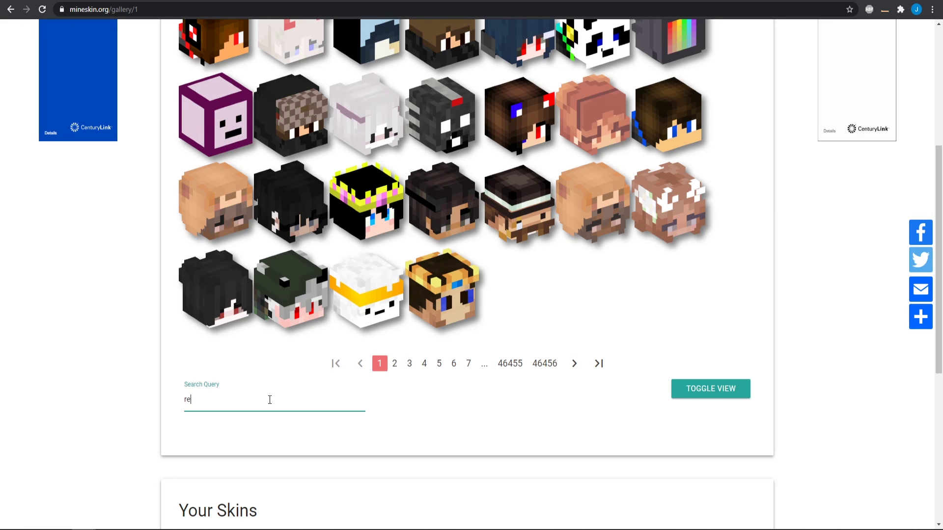
{"action": "key", "text": "Return"}
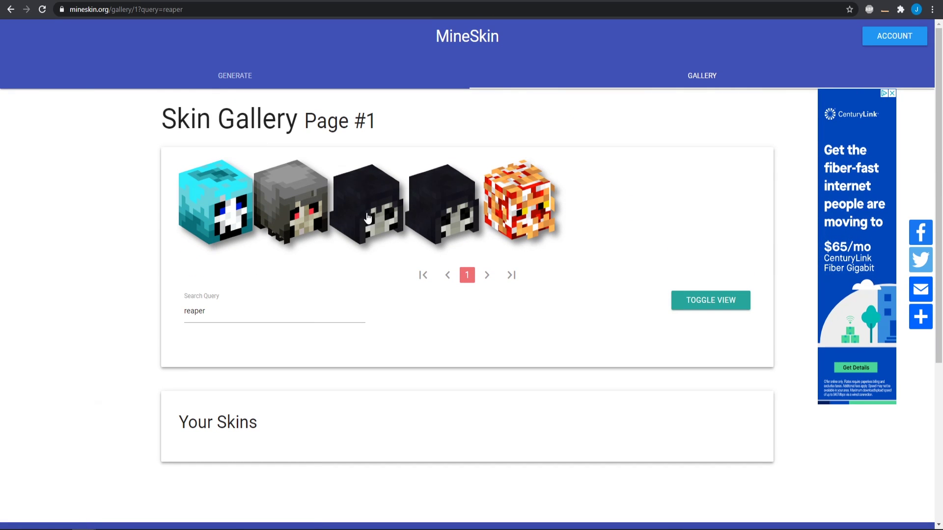
{"action": "left_click", "coordinate": [388, 218]}
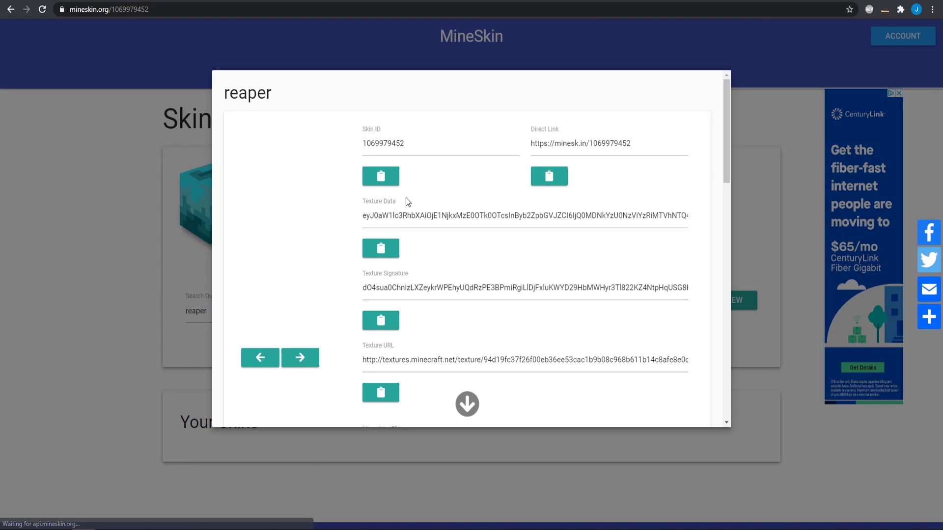
{"action": "left_click", "coordinate": [545, 178]}
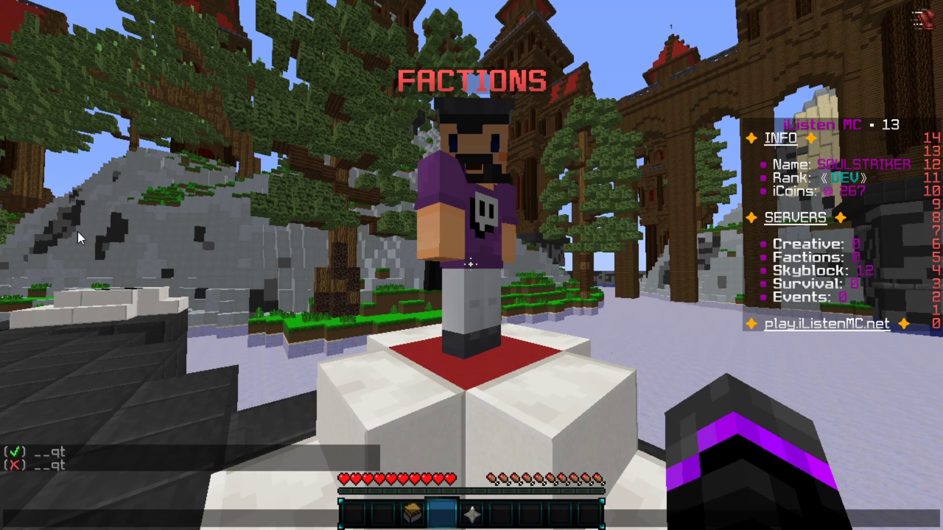
{"action": "type", "text": "/npc sk"}
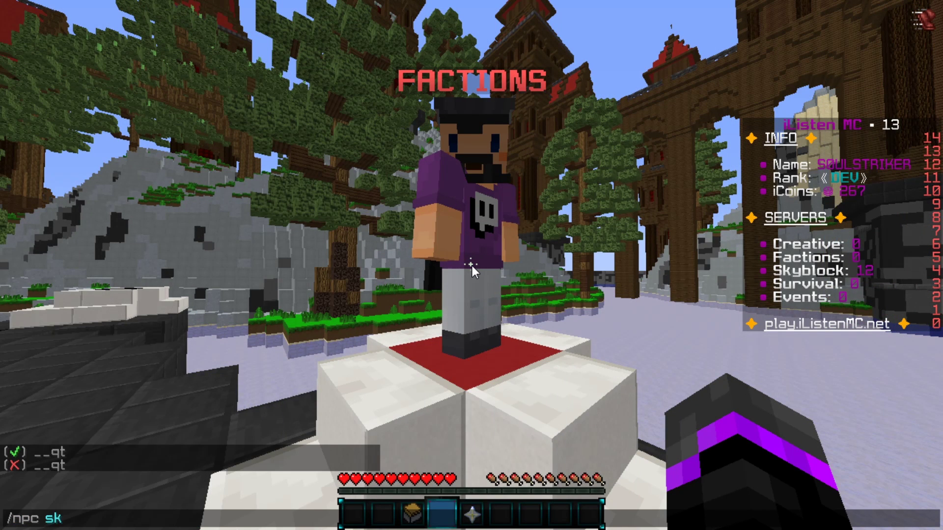
{"action": "type", "text": "in --"}
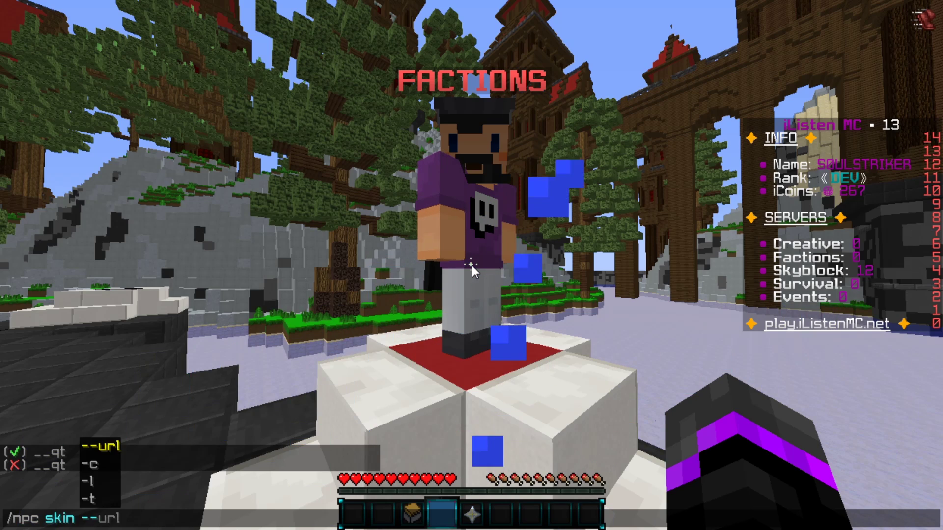
{"action": "type", "text": "url"}
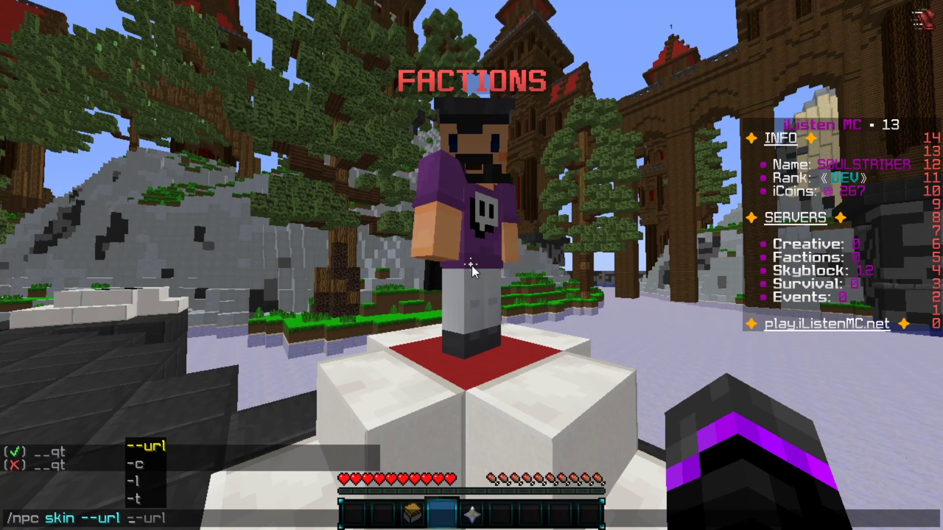
{"action": "key", "text": "ctrl+v"}
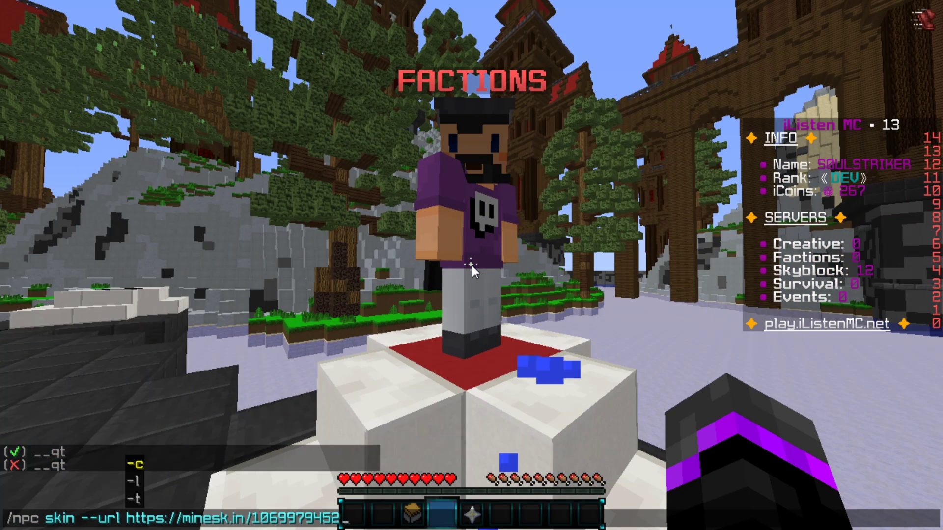
{"action": "key", "text": "Return"}
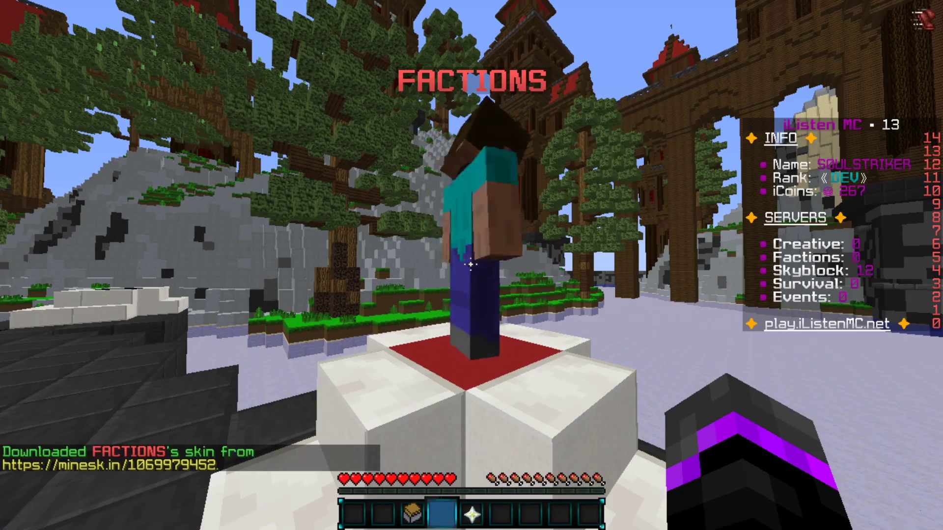
Walk around the pedestal and examine the reaper skin on the NPC from close up and from the side.
{"action": "key", "text": "w"}
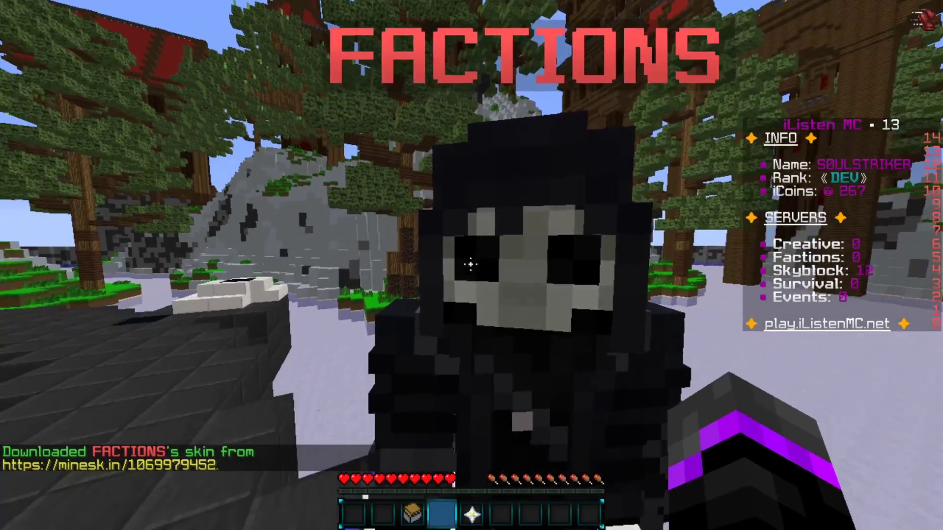
{"action": "key", "text": "s"}
{"action": "key", "text": "w"}
{"action": "key", "text": "a"}
{"action": "key", "text": "w"}
{"action": "key", "text": "space"}
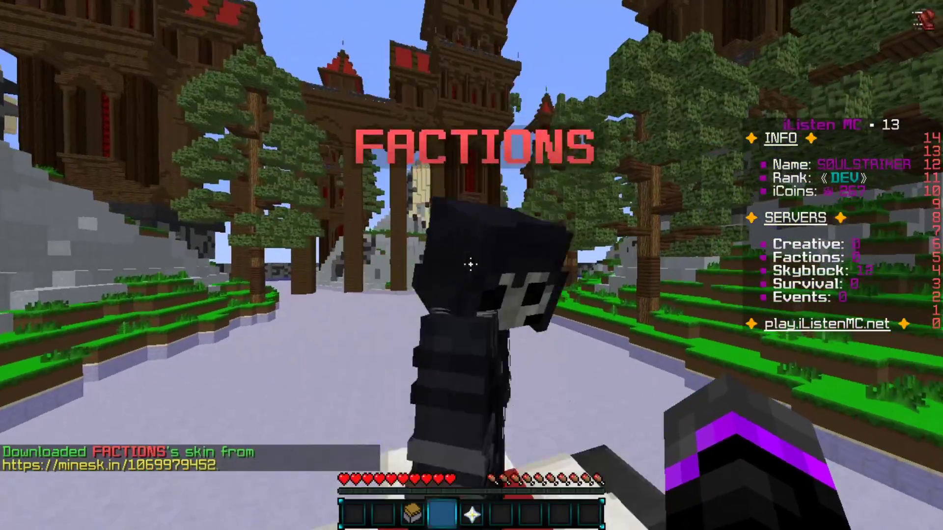
{"action": "key", "text": "s"}
{"action": "key", "text": "d"}
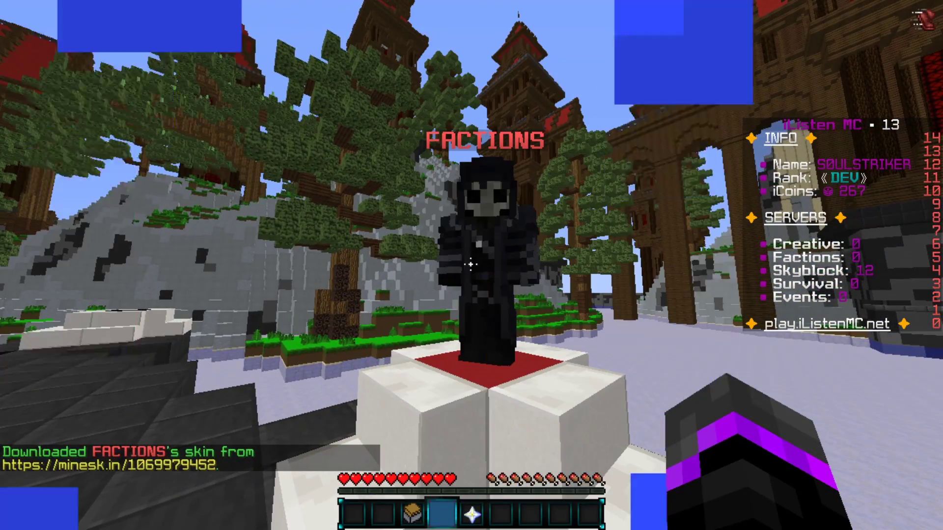
{"action": "key", "text": "w"}
{"action": "key", "text": "space"}
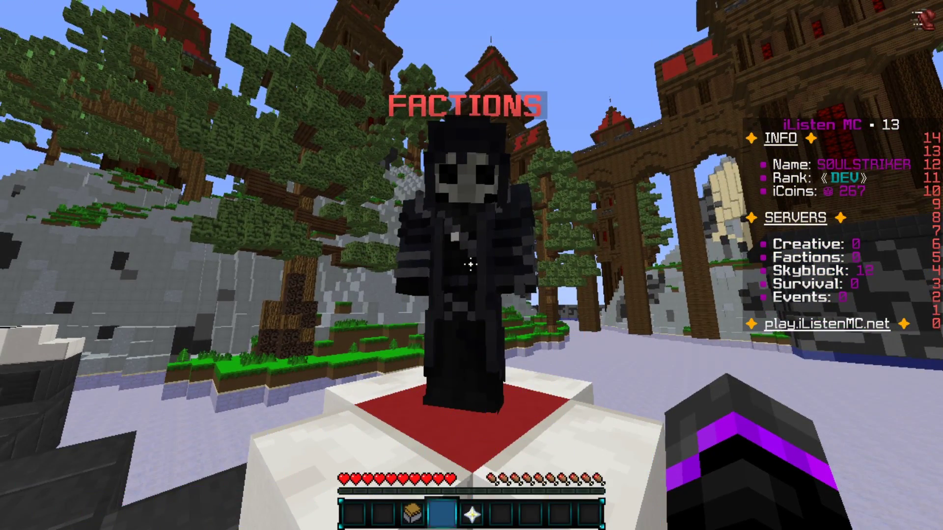
Add the player-run command server factions to the FACTIONS NPC with /npc cmd add -p server factions.
{"action": "type", "text": "/npc "}
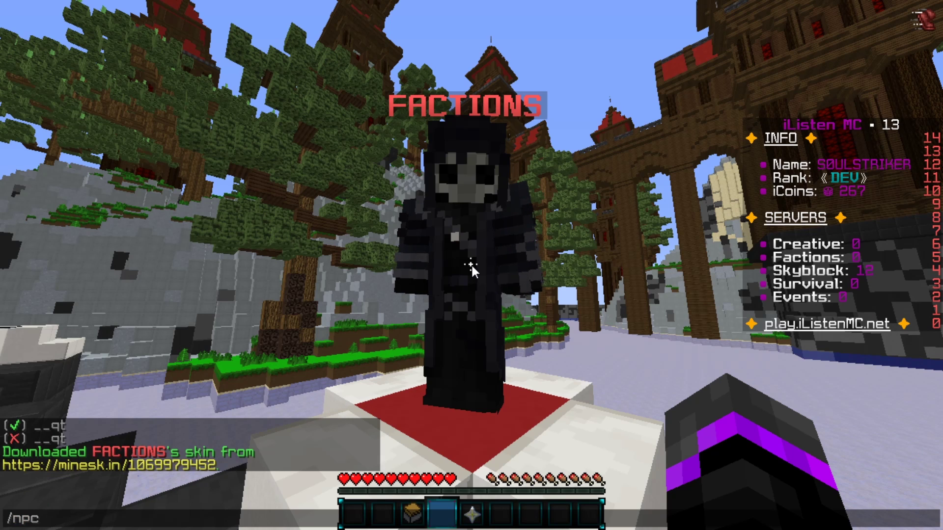
{"action": "type", "text": "cmd"}
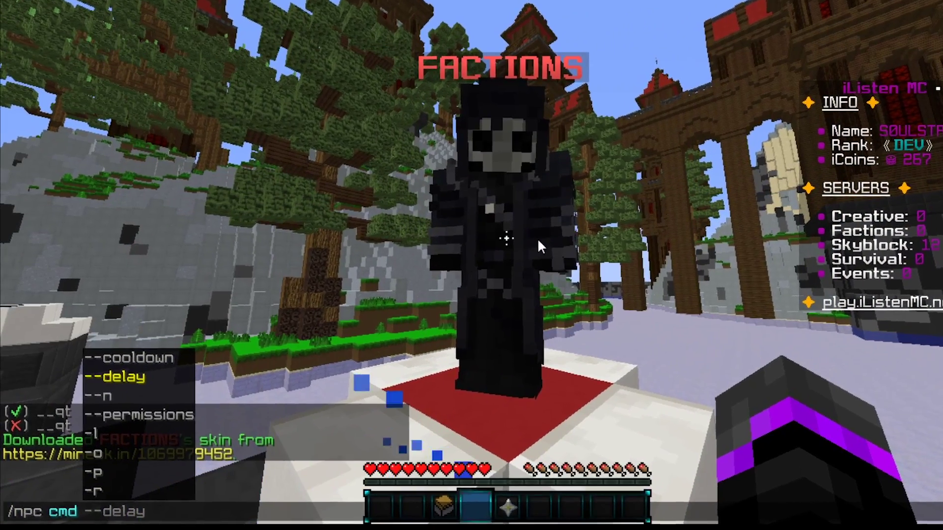
{"action": "type", "text": "add"}
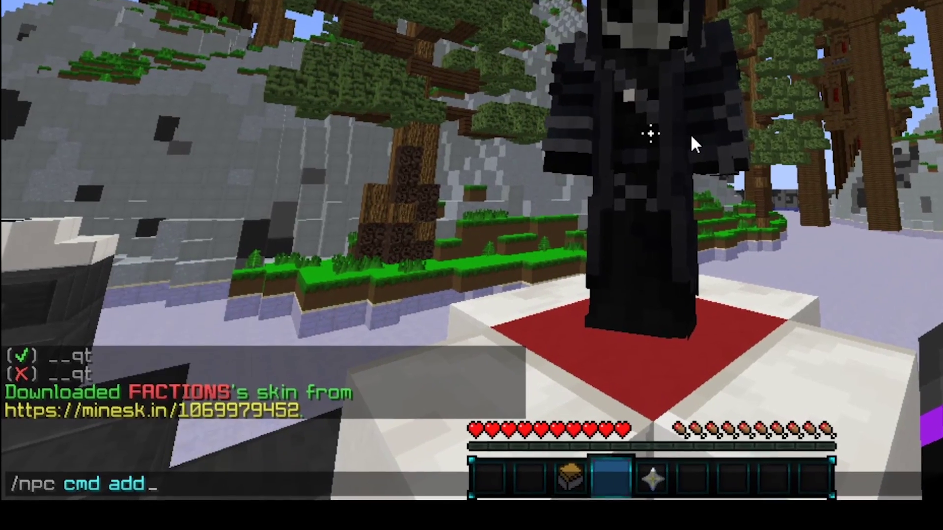
{"action": "key", "text": "Tab"}
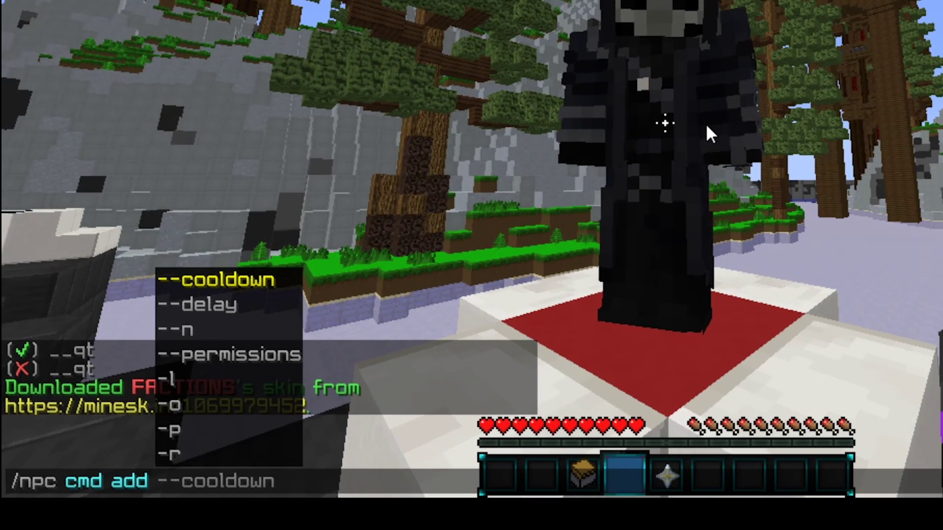
{"action": "type", "text": "p"}
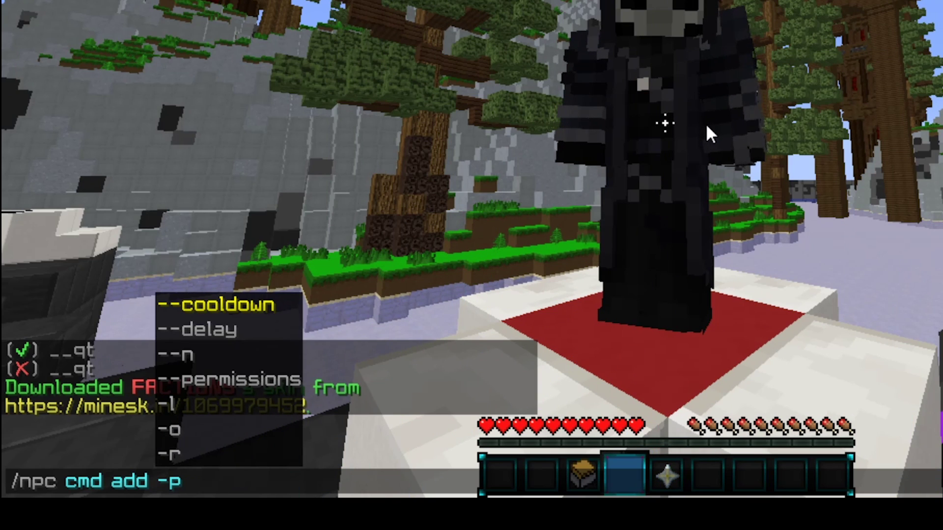
{"action": "key", "text": "Tab"}
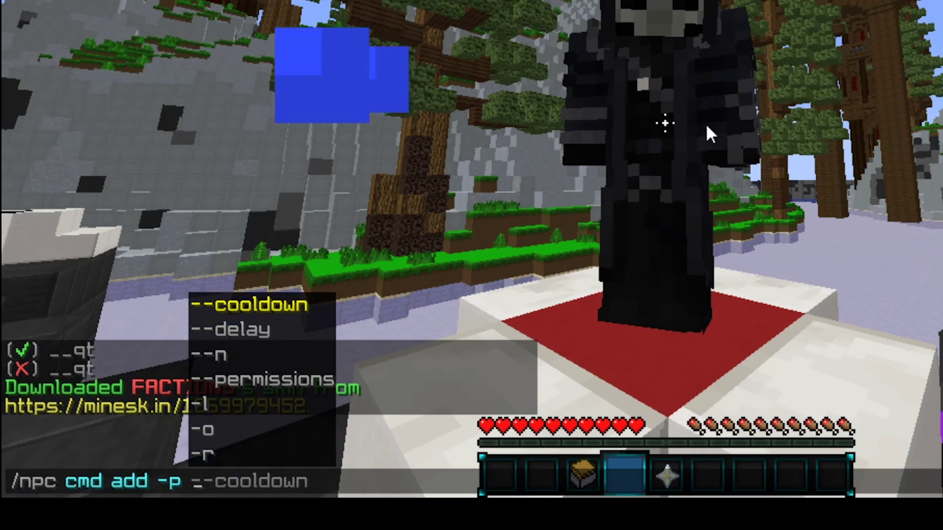
{"action": "type", "text": "server factions"}
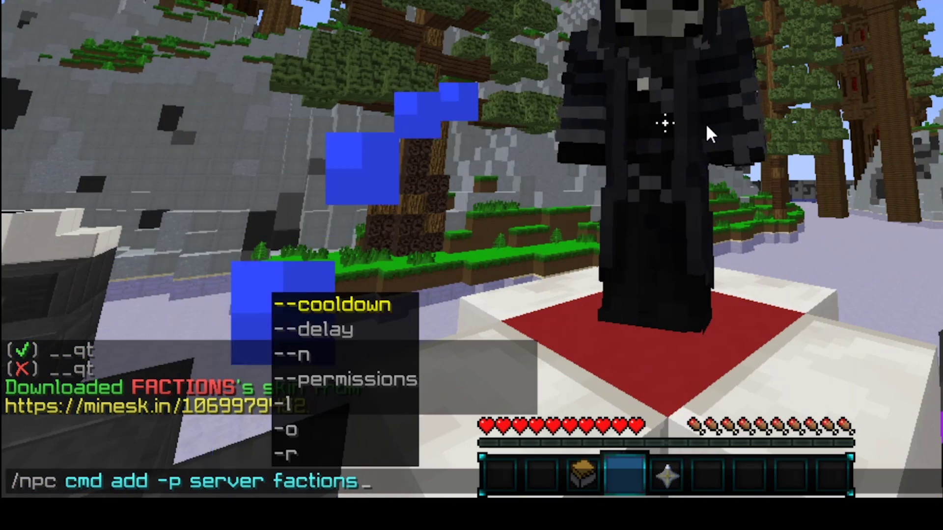
{"action": "key", "text": "Return"}
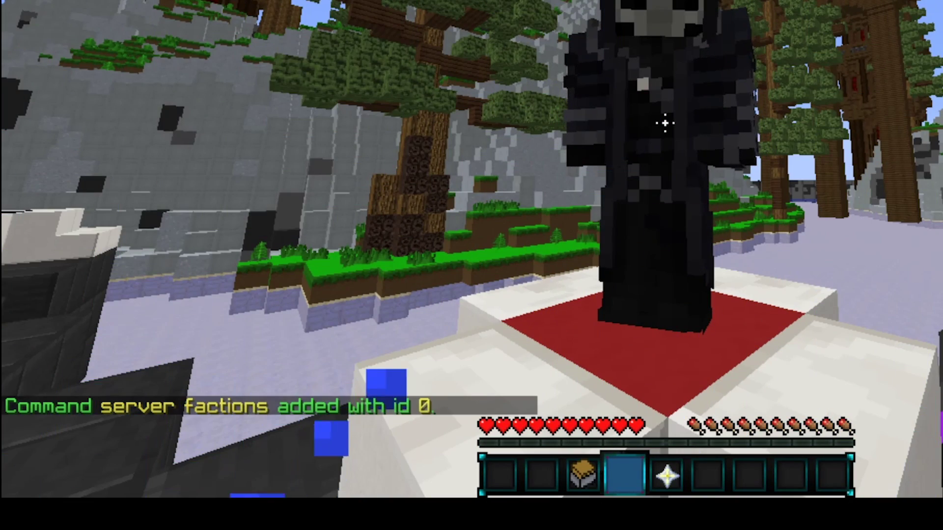
{"action": "key", "text": "t"}
{"action": "key", "text": "Escape"}
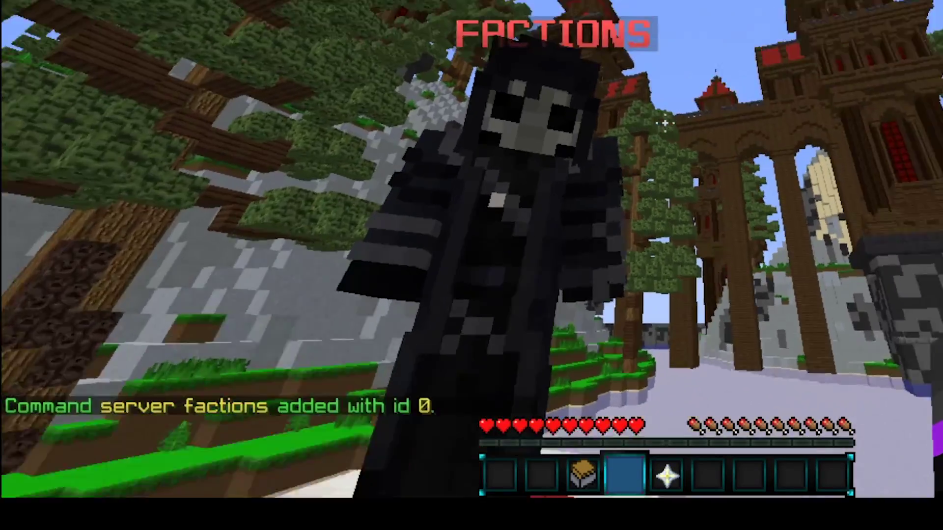
Step back up to the pedestal and list the commands assigned to the FACTIONS NPC.
{"action": "key", "text": "s"}
{"action": "key", "text": "w"}
{"action": "key", "text": "space"}
{"action": "key", "text": "s"}
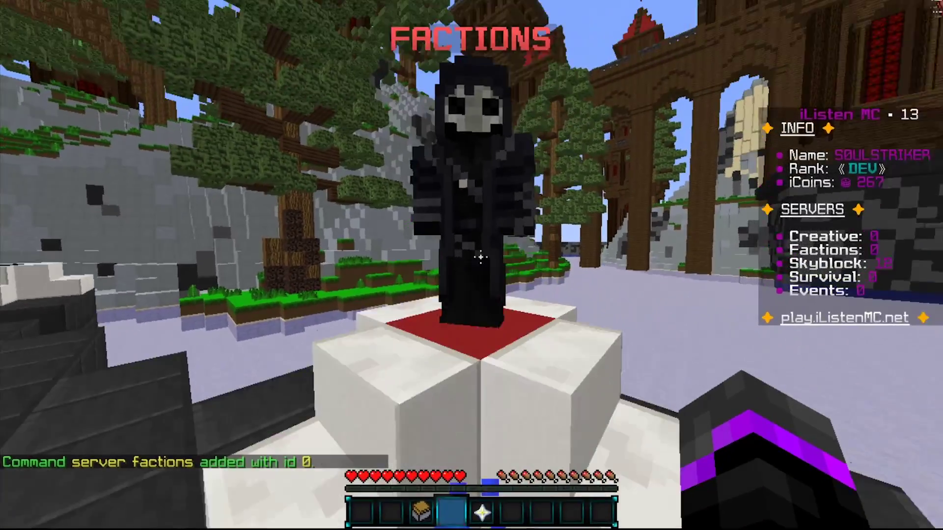
{"action": "key", "text": "w"}
{"action": "key", "text": "space"}
{"action": "key", "text": "slash"}
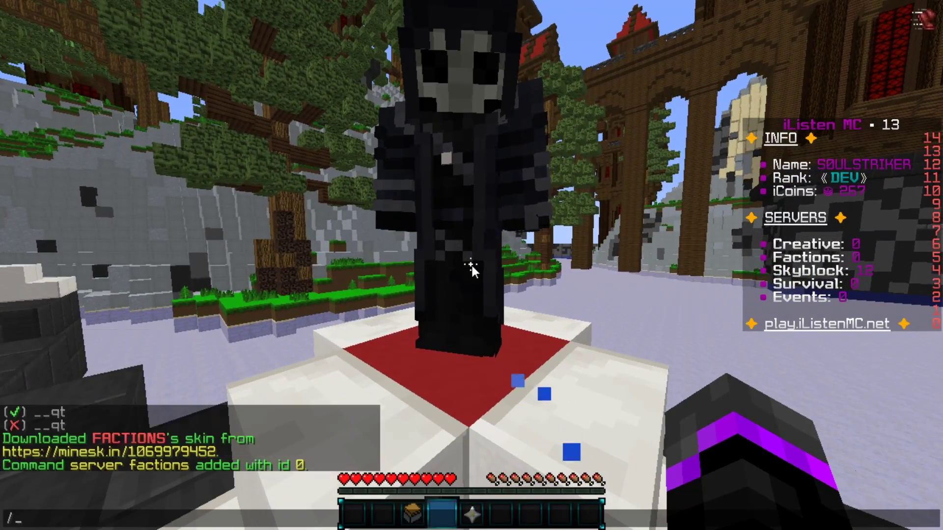
{"action": "type", "text": "npc cmdinfo"}
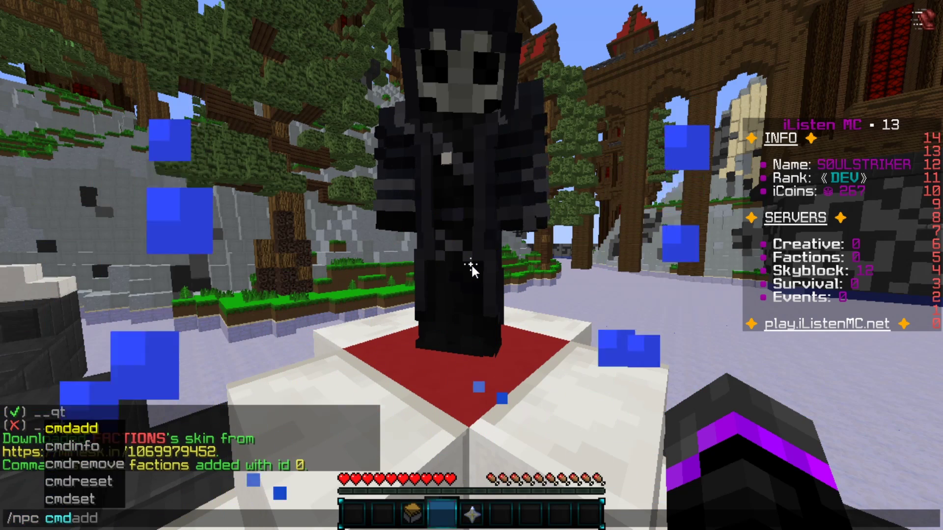
{"action": "key", "text": "Return"}
Add a second, dummy command to the NPC with /npc cmd add asdf.
{"action": "key", "text": "t"}
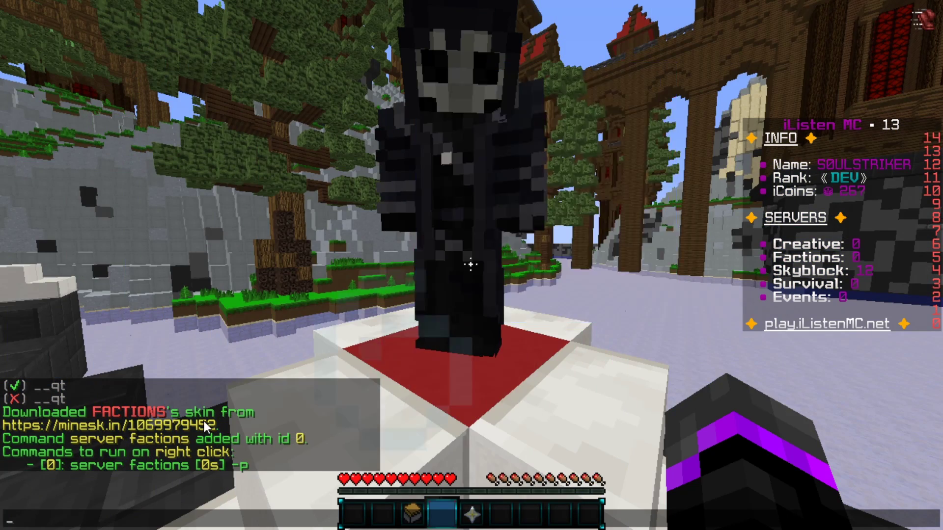
{"action": "type", "text": "/npc "}
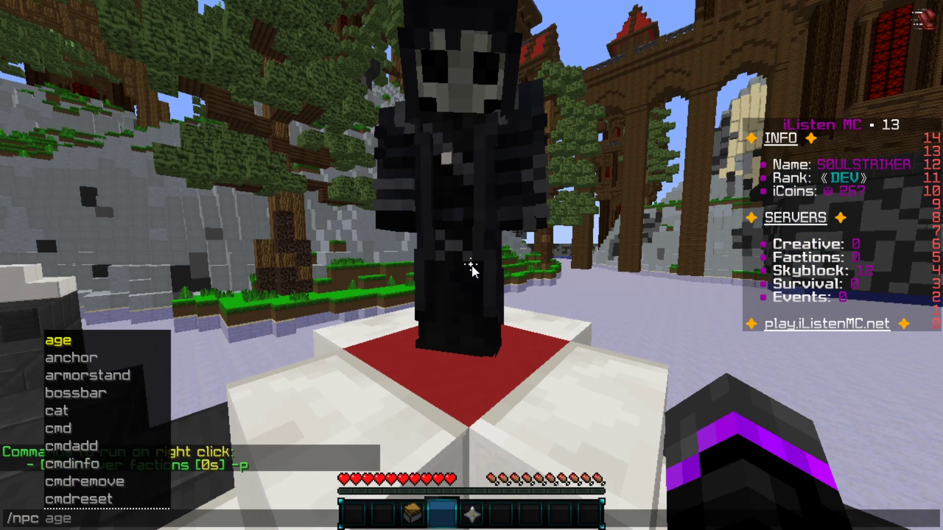
{"action": "type", "text": "cmd add asdf"}
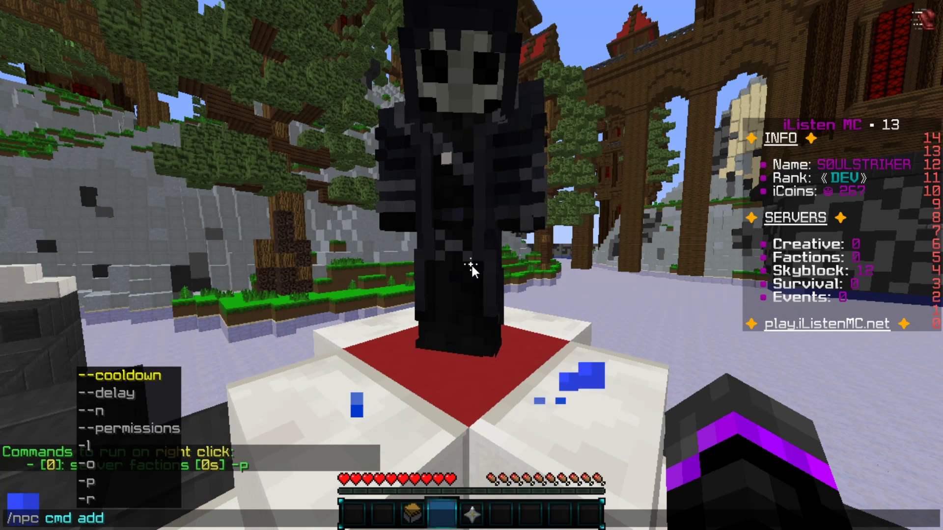
{"action": "key", "text": "Return"}
Cut the last chat command down to /npc cmd and run it to list the NPC's commands.
{"action": "key", "text": "Up"}
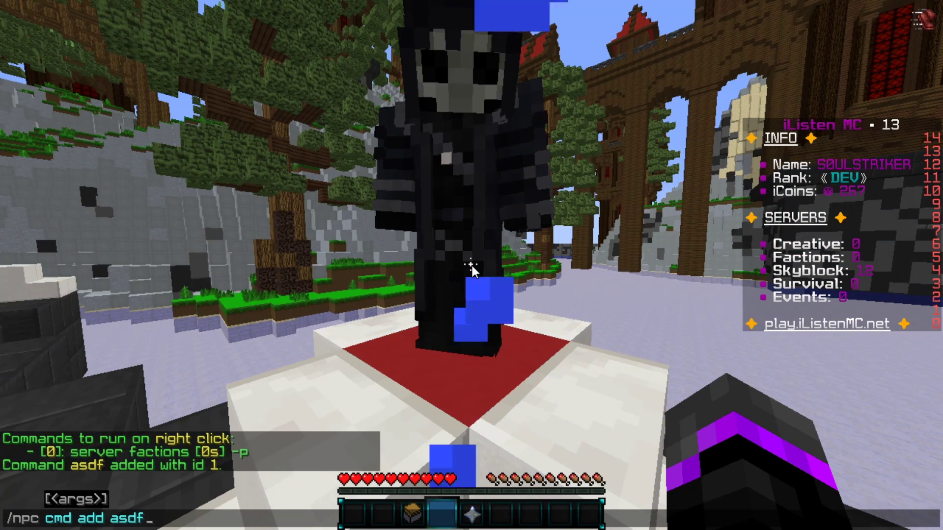
{"action": "key", "text": "BackSpace"}
{"action": "key", "text": "BackSpace"}
{"action": "key", "text": "BackSpace"}
{"action": "key", "text": "BackSpace"}
{"action": "key", "text": "BackSpace"}
{"action": "key", "text": "BackSpace"}
{"action": "key", "text": "BackSpace"}
{"action": "key", "text": "BackSpace"}
{"action": "key", "text": "BackSpace"}
{"action": "key", "text": "Return"}
Remove the asdf command from the NPC with /npc cmd remove 1 and list its commands again.
{"action": "key", "text": "t"}
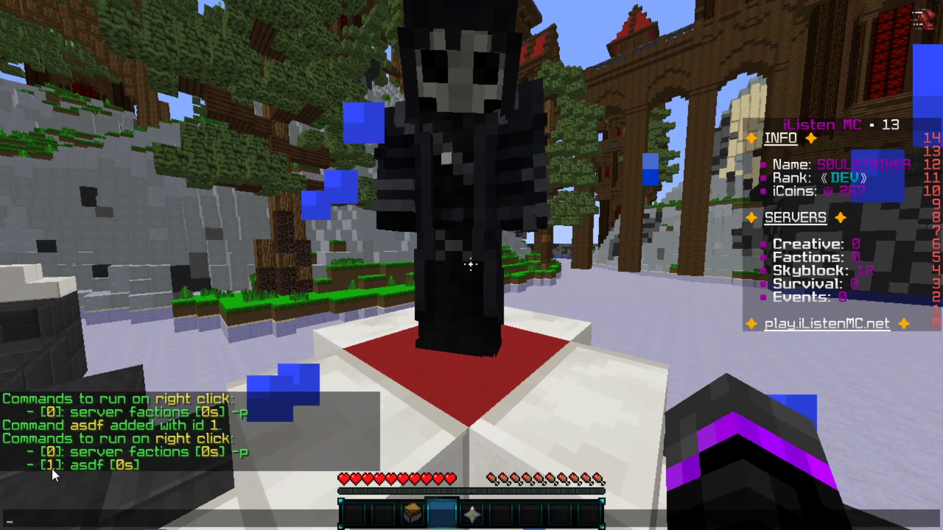
{"action": "type", "text": "/"}
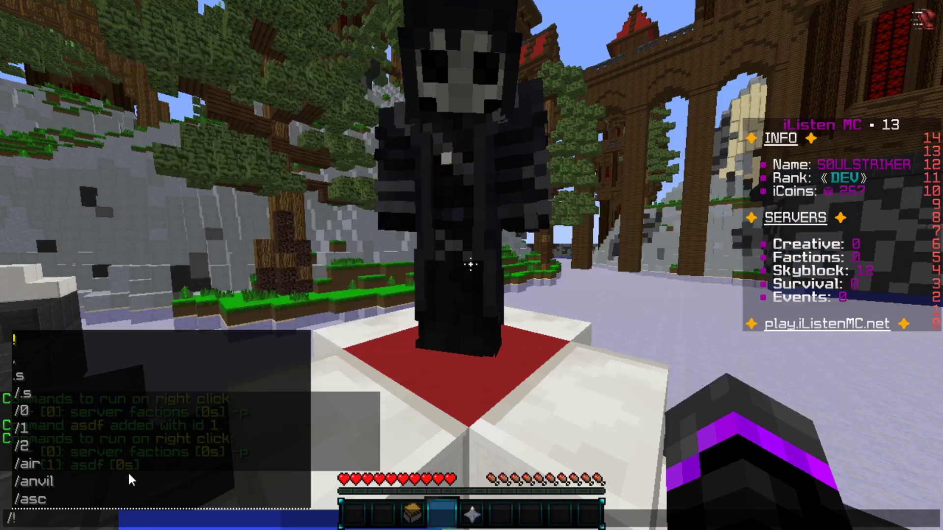
{"action": "type", "text": "npc cmd remove "}
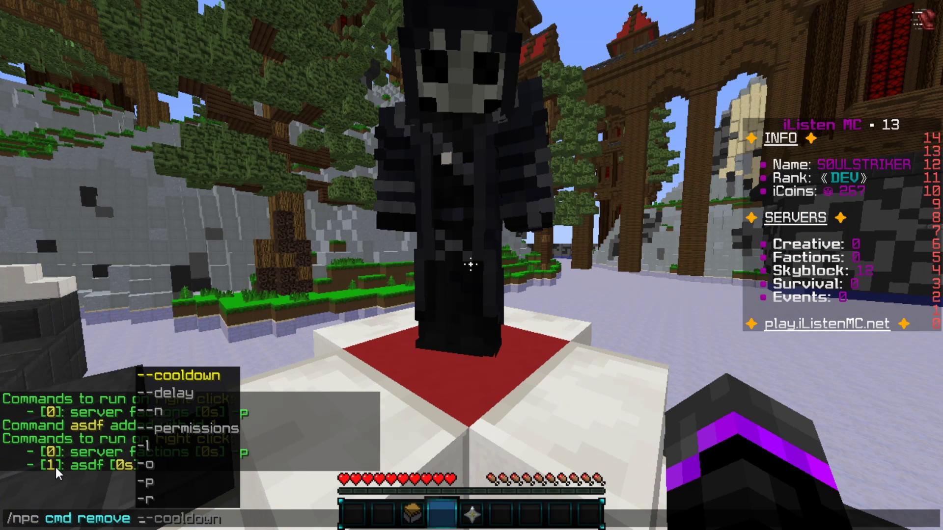
{"action": "type", "text": "1"}
{"action": "key", "text": "Return"}
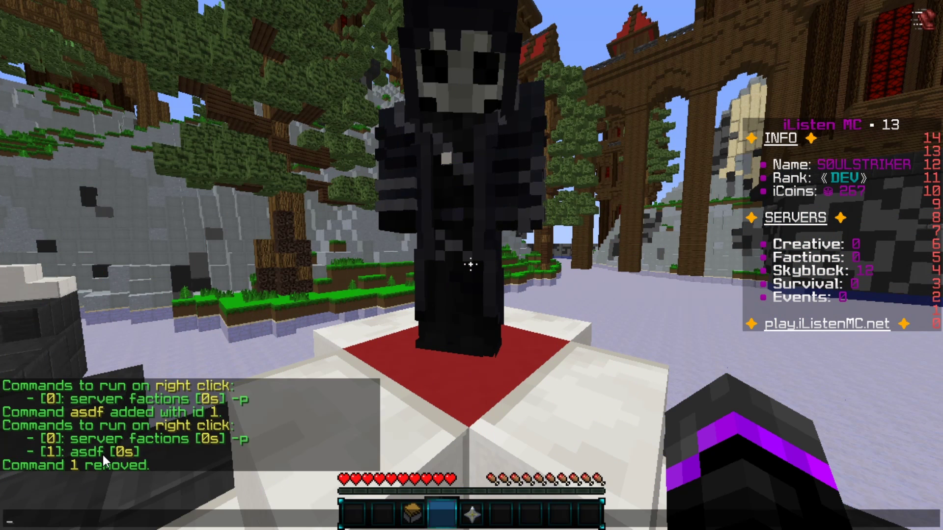
{"action": "key", "text": "Return"}
{"action": "key", "text": "t"}
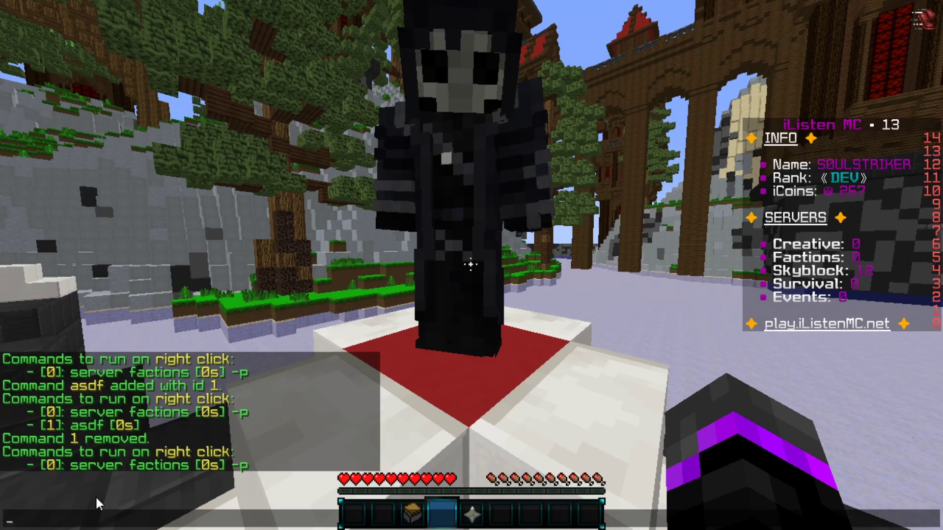
{"action": "key", "text": "Escape"}
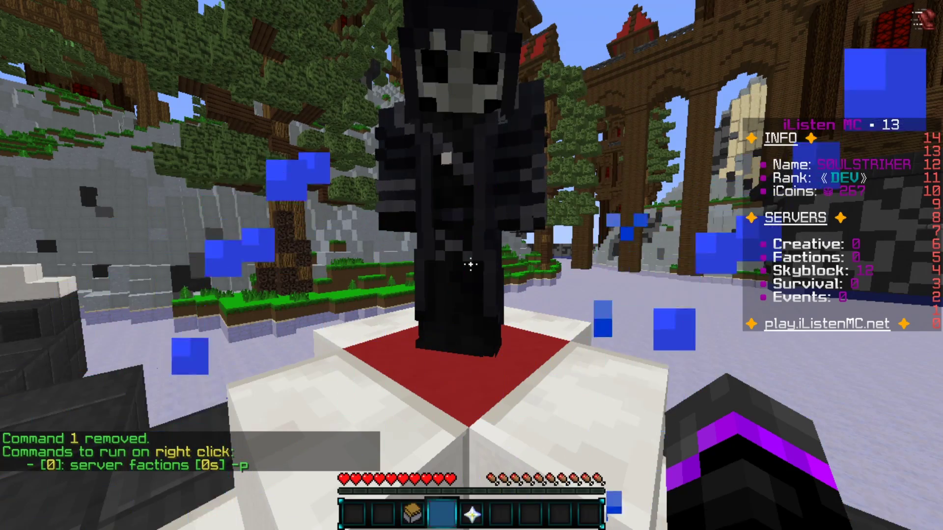
Test the assigned command by interacting with the FACTIONS NPC to travel to the Factions server.
{"action": "key", "text": "s"}
{"action": "key", "text": "w"}
{"action": "key", "text": "space"}
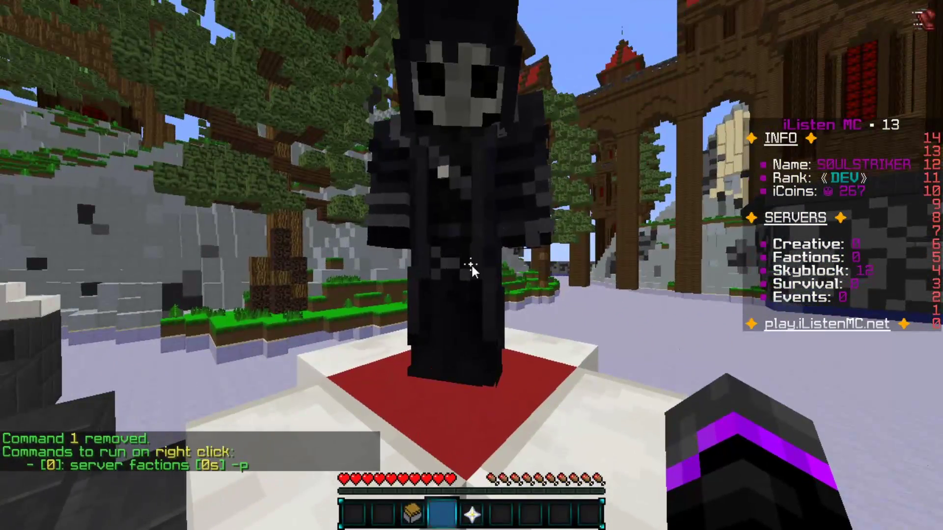
{"action": "right_click", "coordinate": [472, 269]}
{"action": "key", "text": "w"}
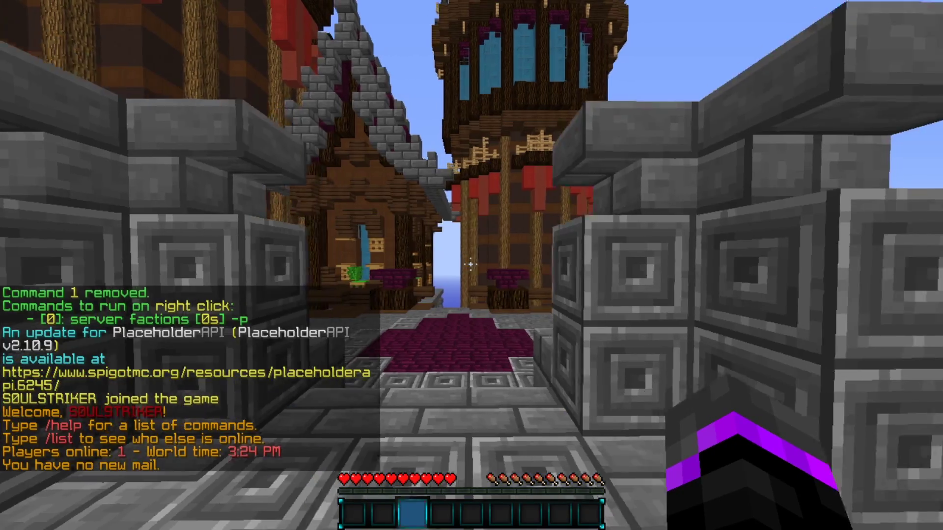